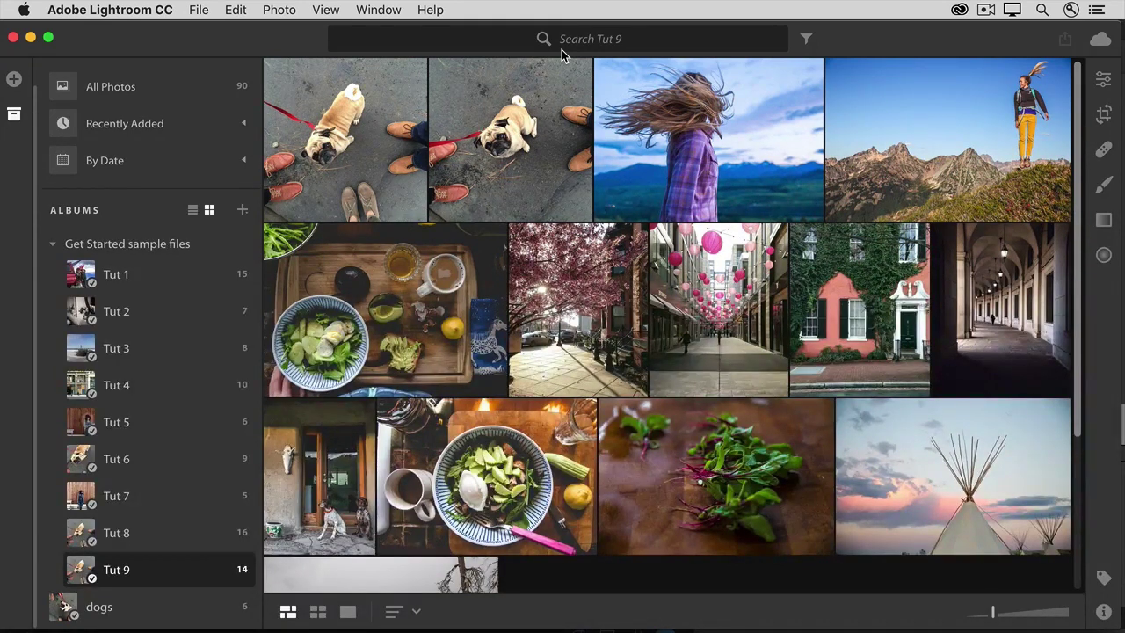
Step: Search All Photos for 'food' to narrow the library to the three food shots
click(136, 94)
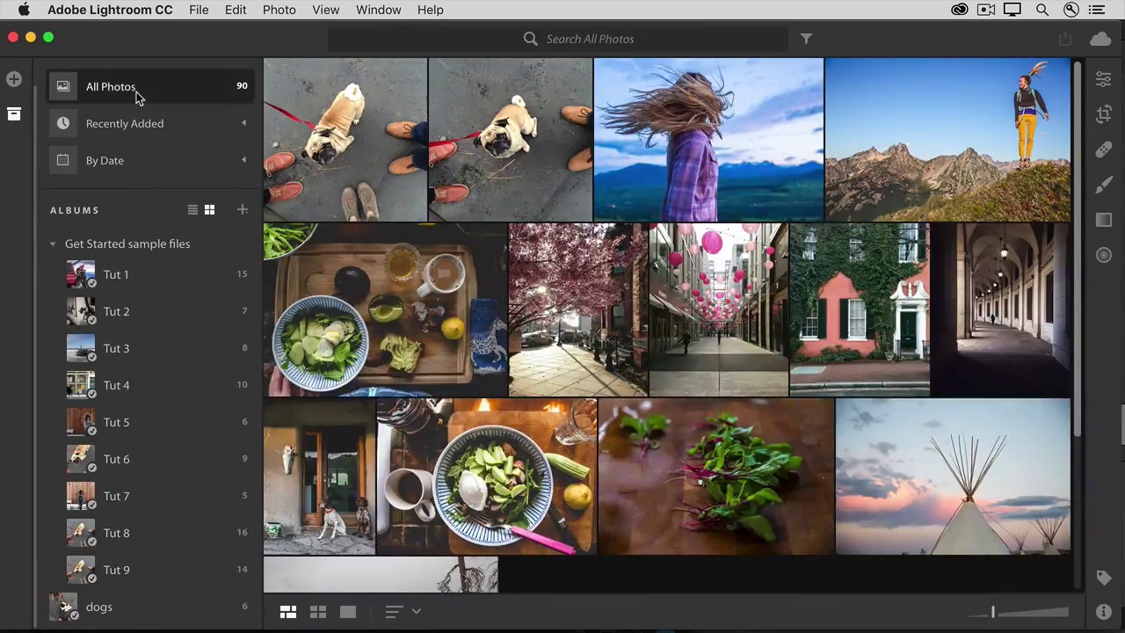
click(544, 39)
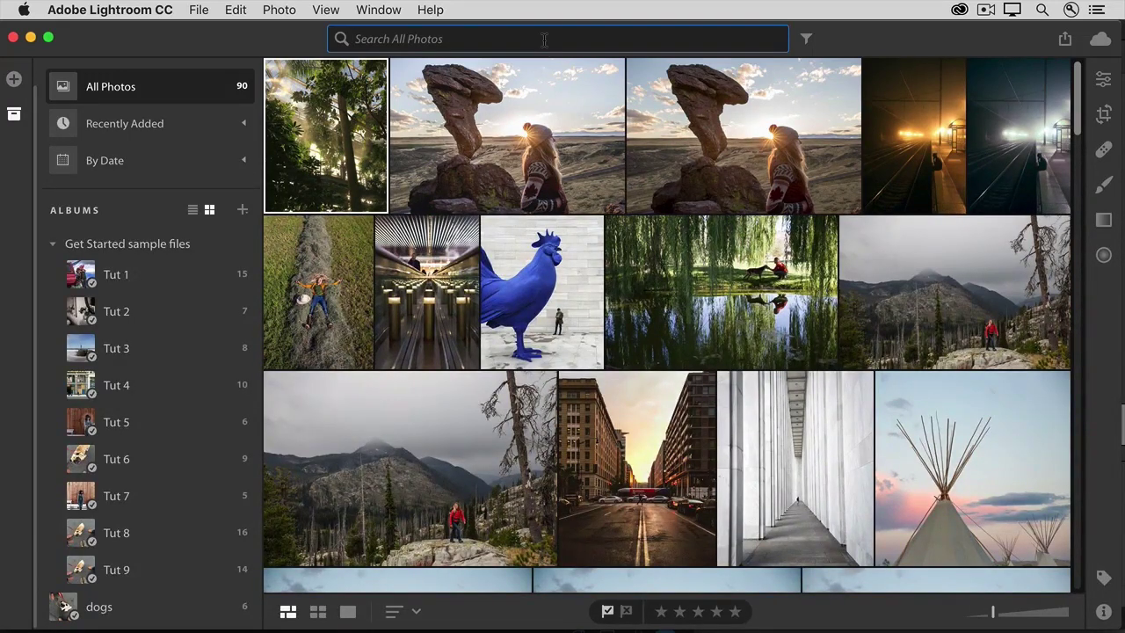
text(f)
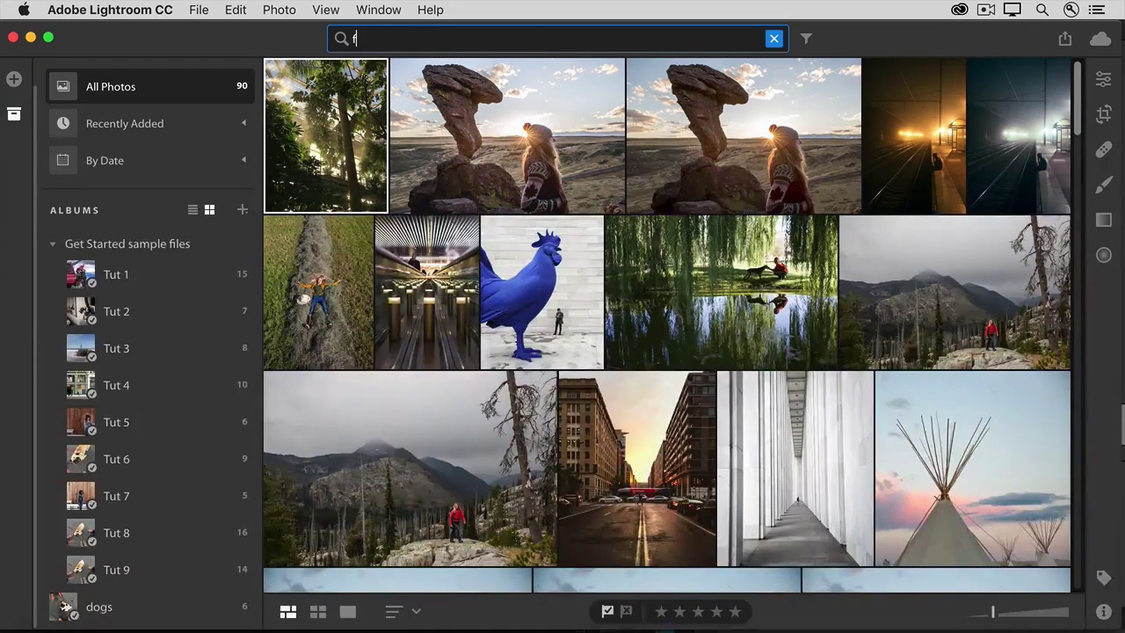
text(ood)
key(Return)
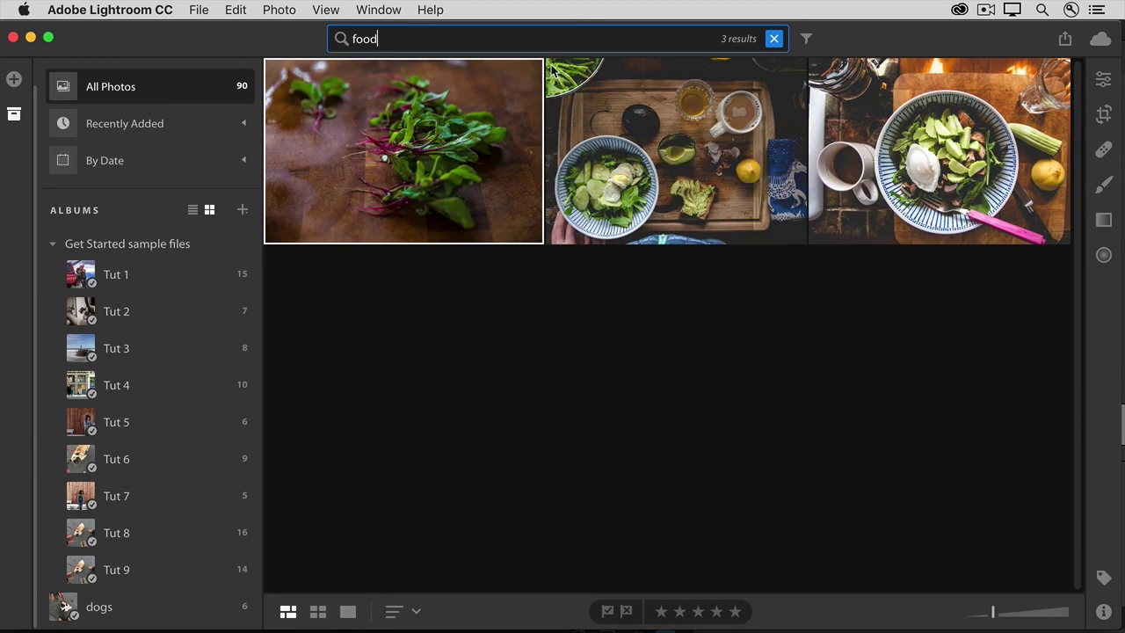
Step: Clear the 'food' search and start a new search for 'water'
click(773, 39)
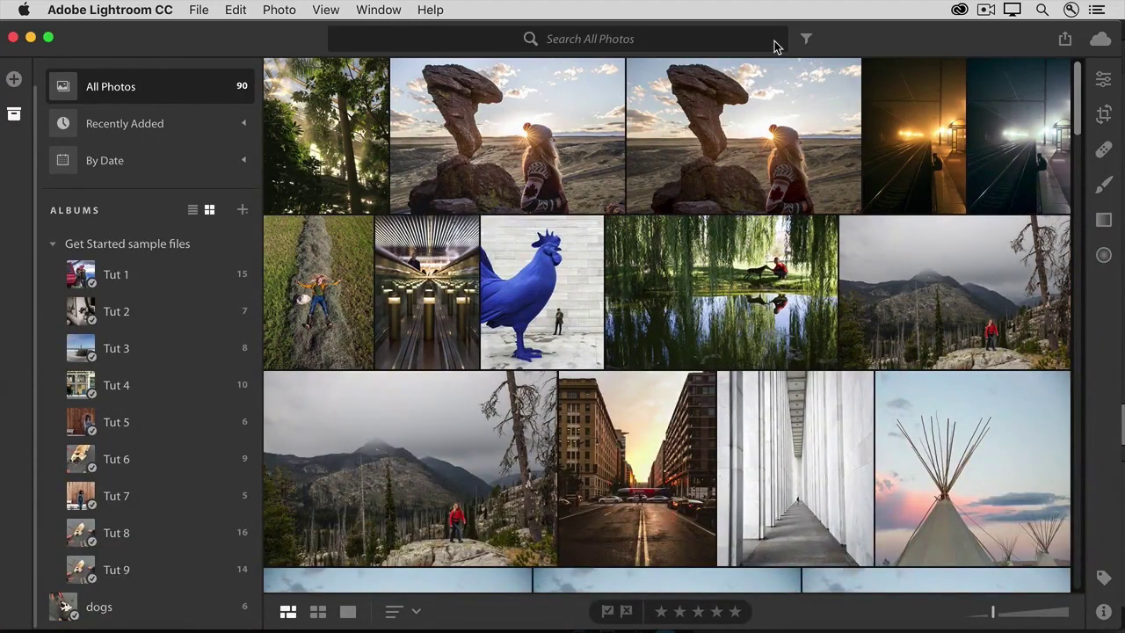
click(545, 38)
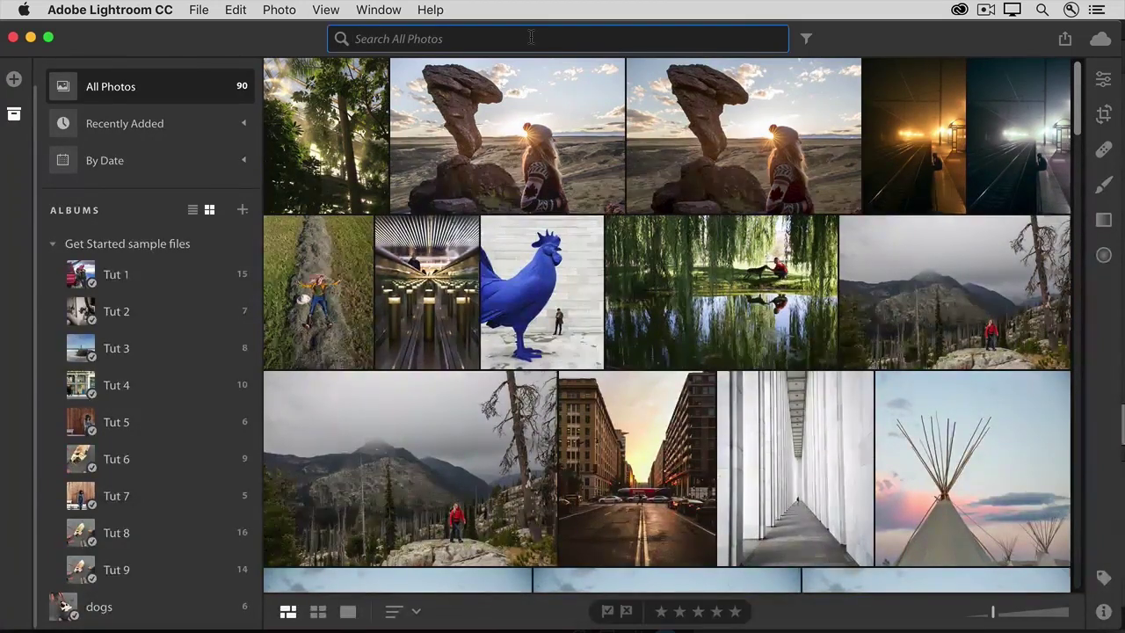
text(water)
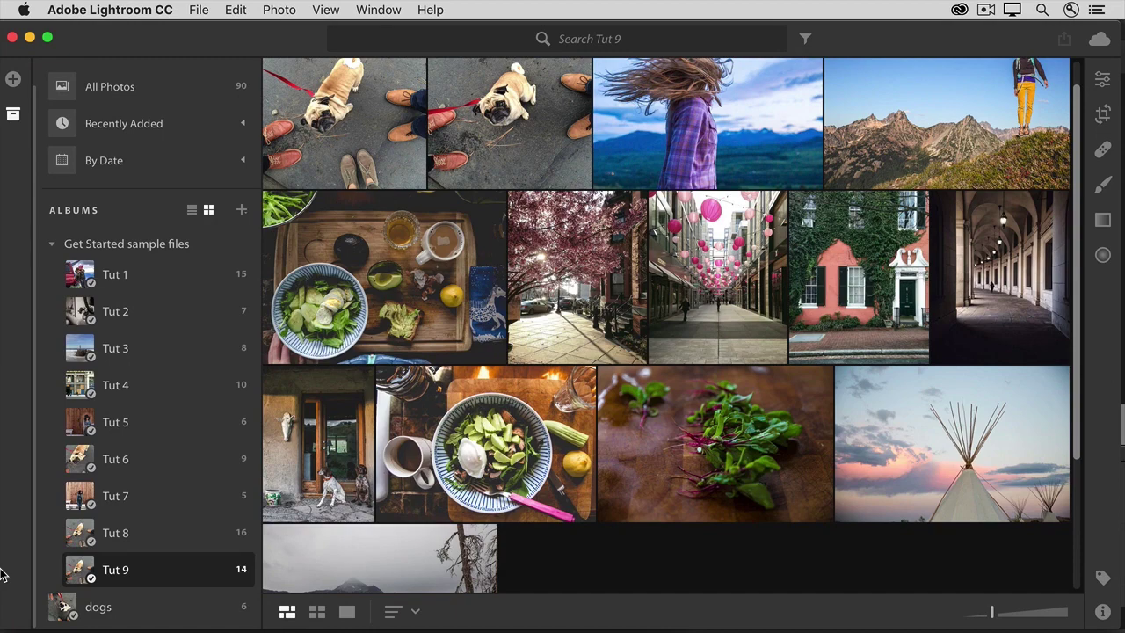
Step: Switch the Tut 9 album to Detail view, showing the first pug photo above the filmstrip
click(347, 612)
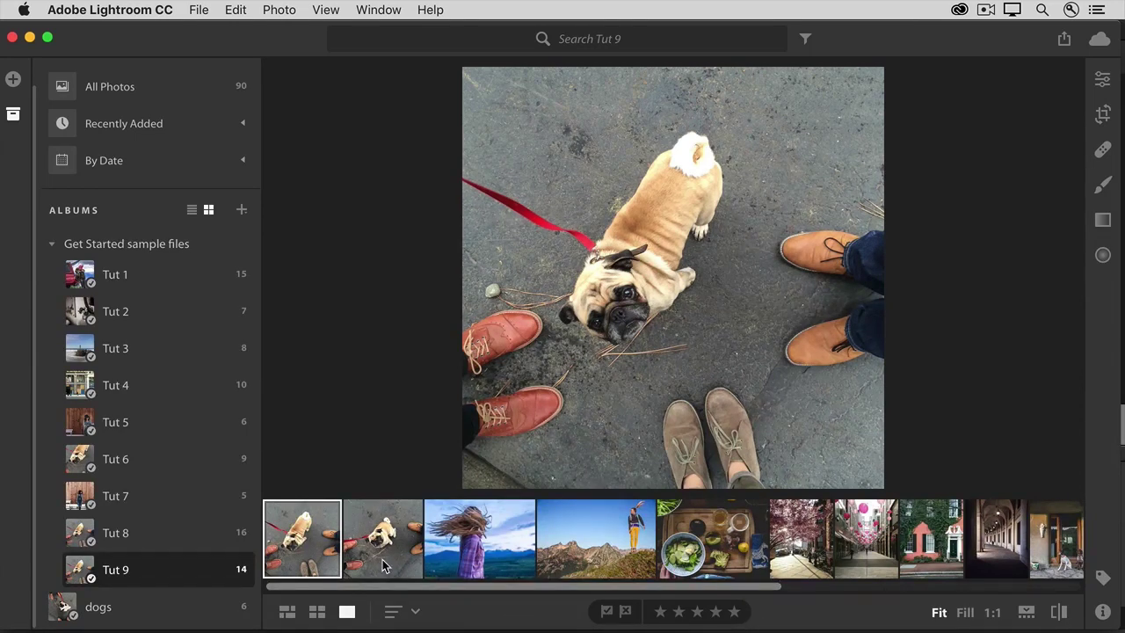
Step: Flag the windblown-hair and mountain-jumper photos as picks, stepping on to the breakfast board photo
click(382, 562)
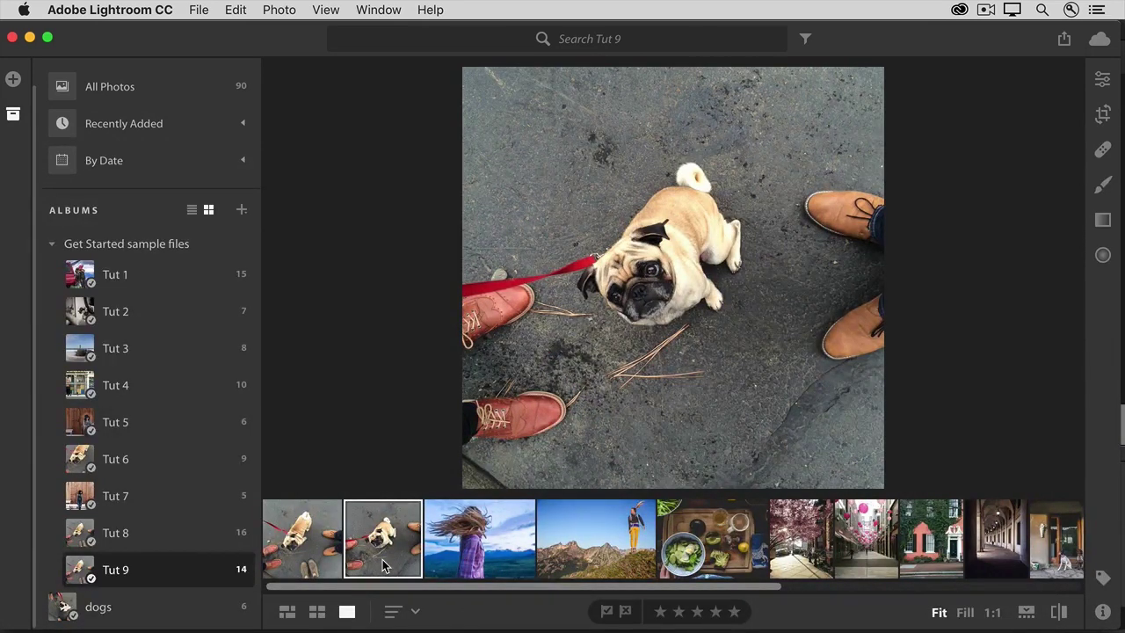
key(Right)
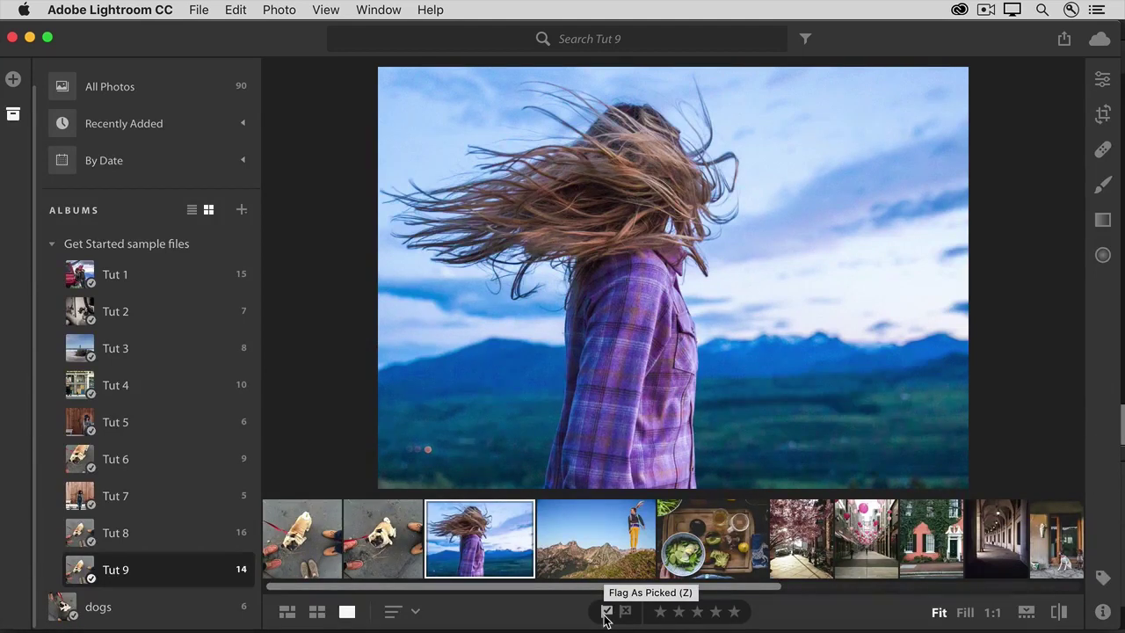
key(z)
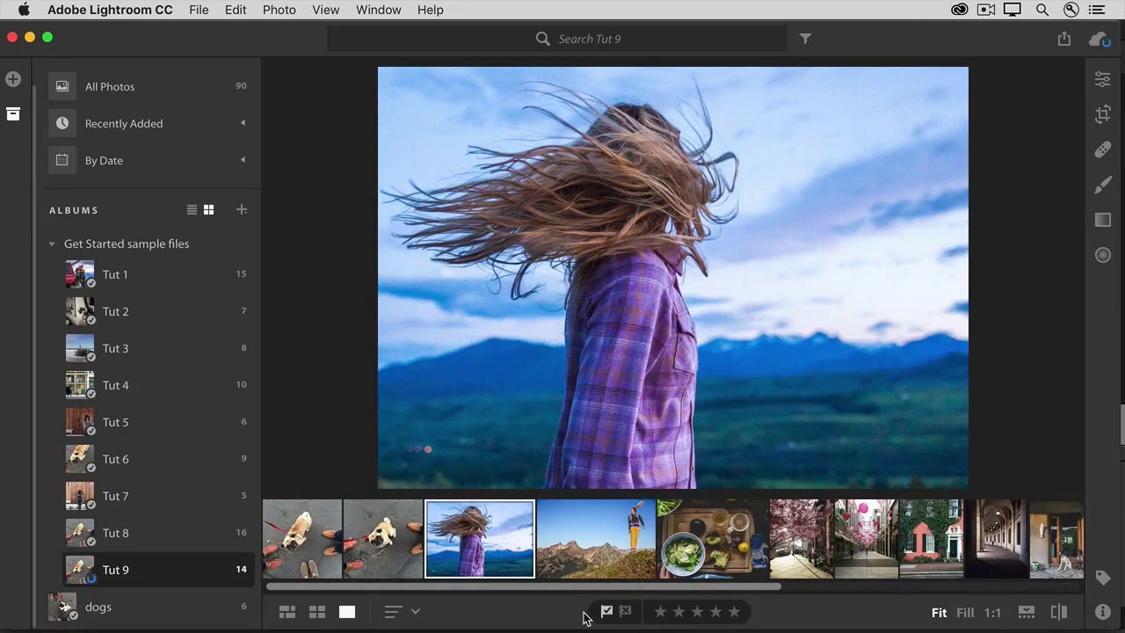
key(Right)
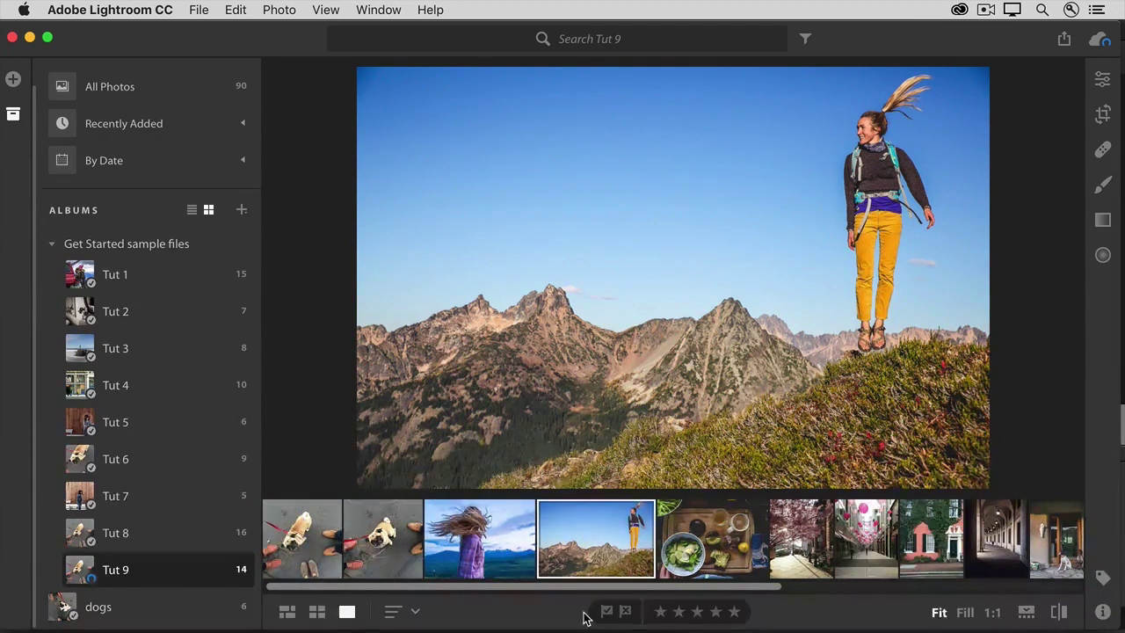
key(p)
key(Right)
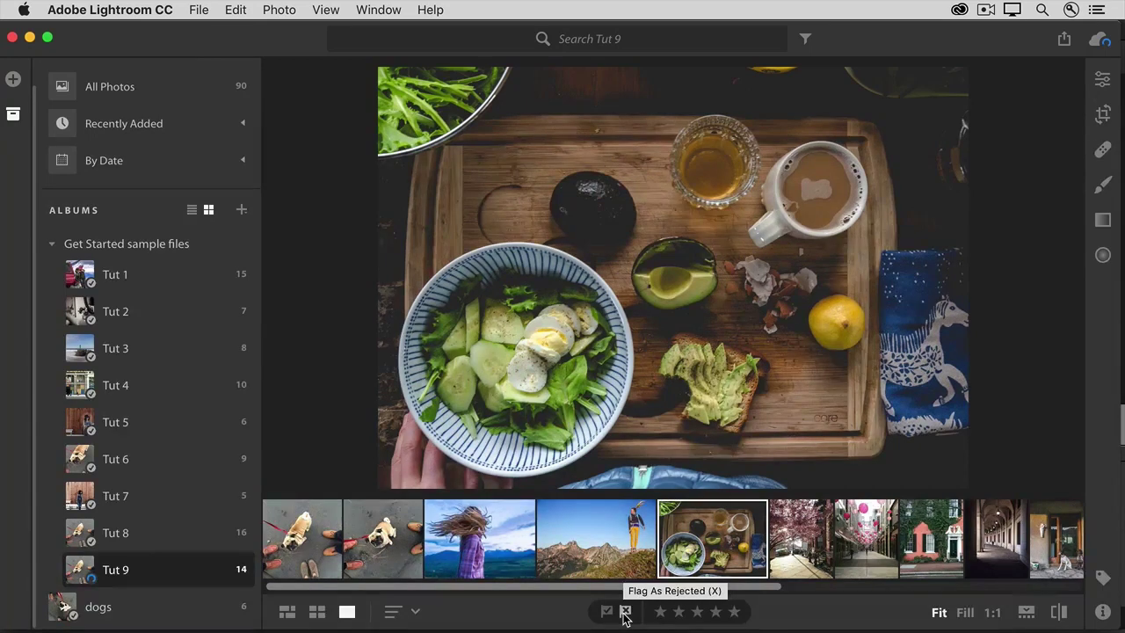
Step: Reject the breakfast board photo, then remove its flag so it stays unflagged
click(624, 616)
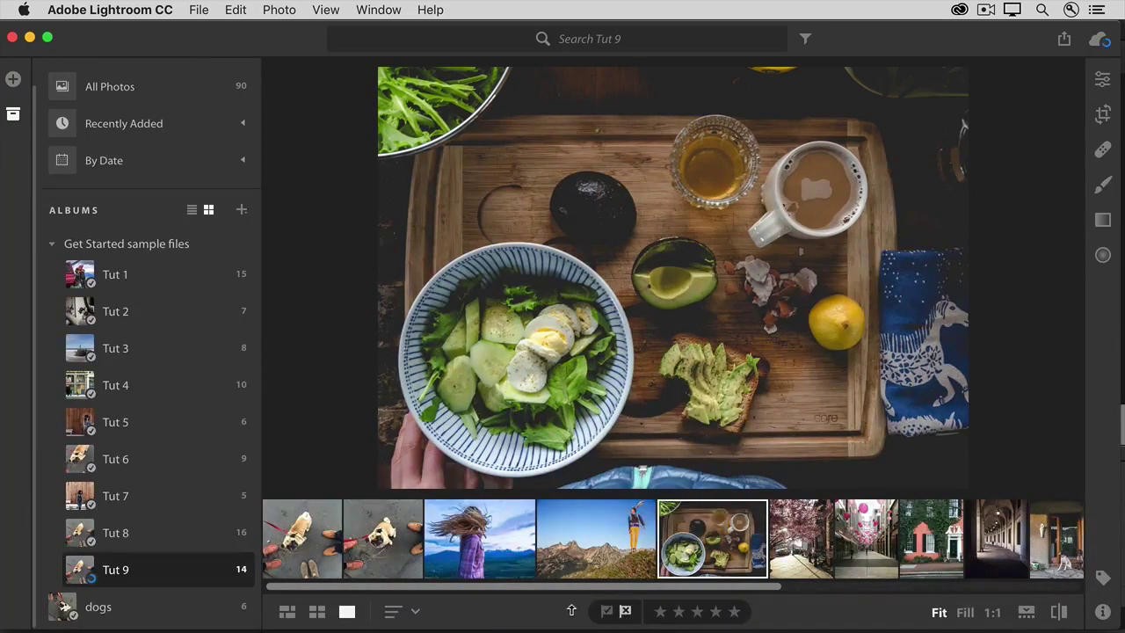
key(Right)
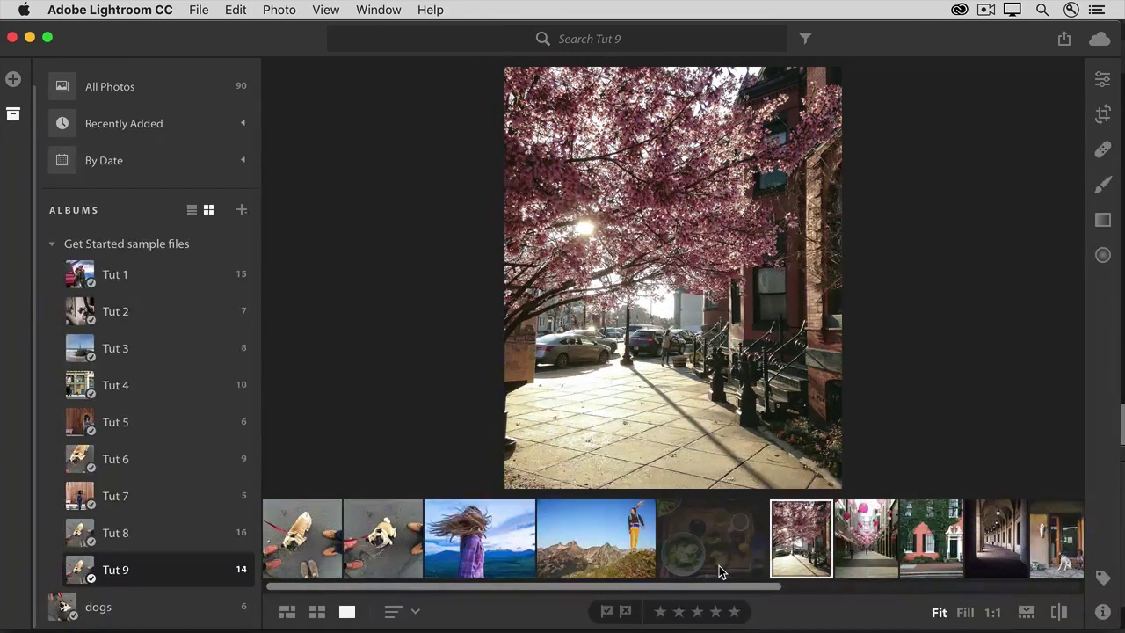
click(719, 565)
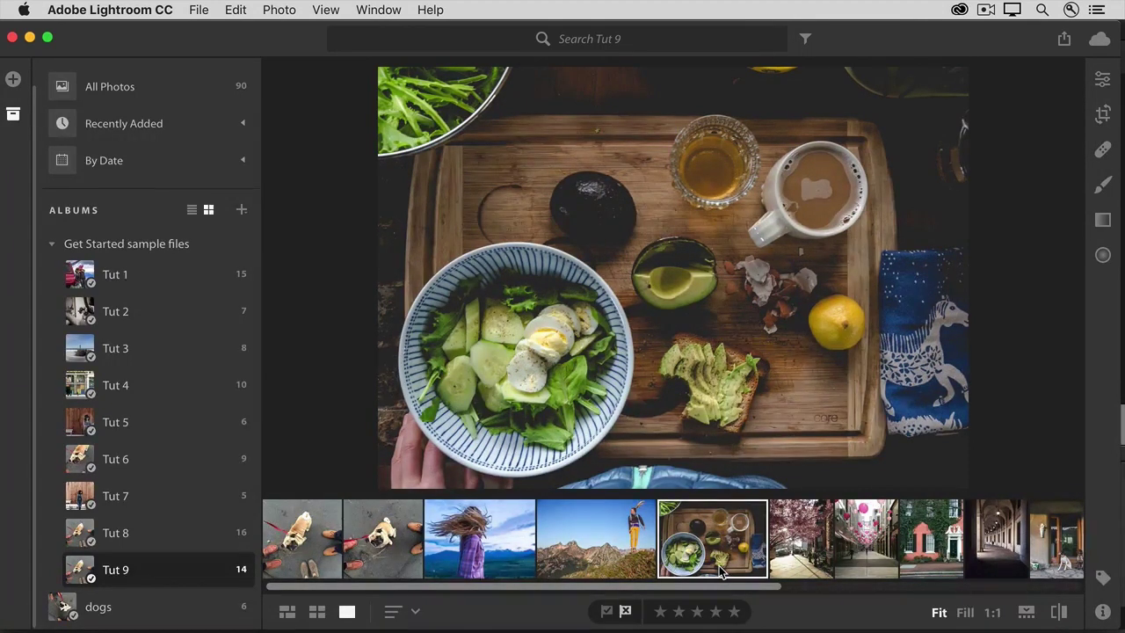
key(u)
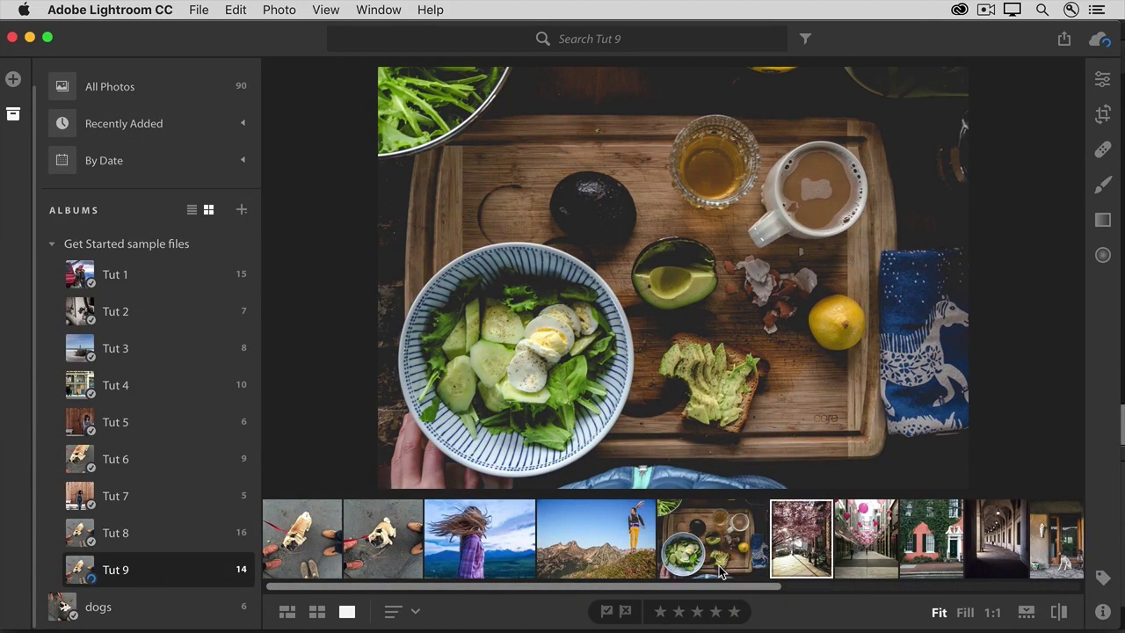
Step: Flag the leafy greens and teepee sunset photos as picks and rate the teepee 5 stars
key(Right)
key(Right)
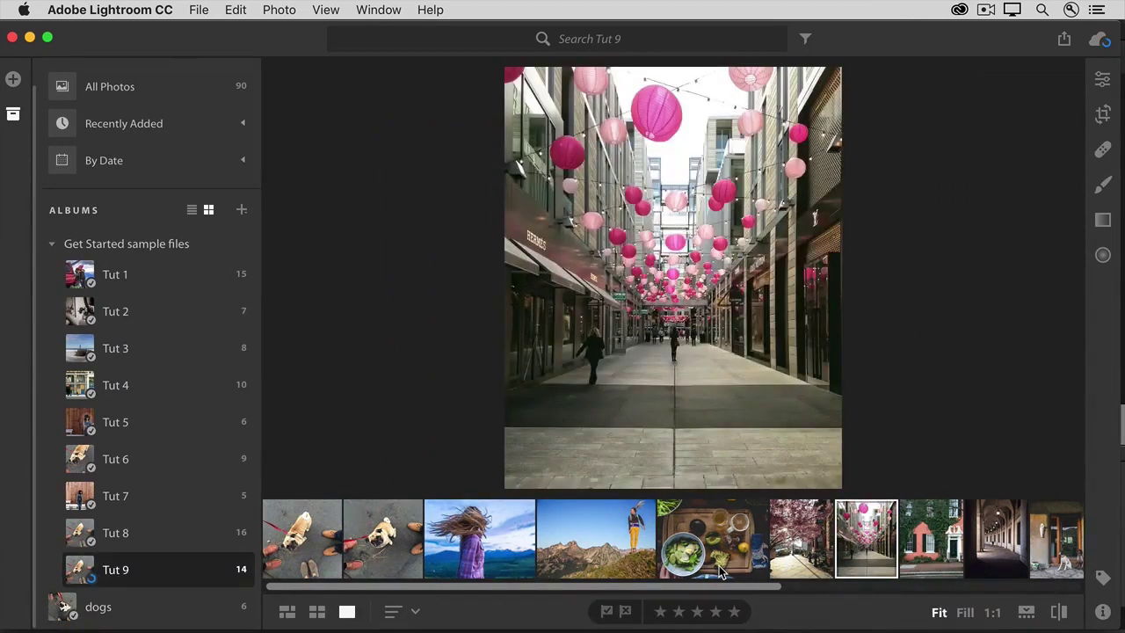
key(Right)
key(Right)
key(Right)
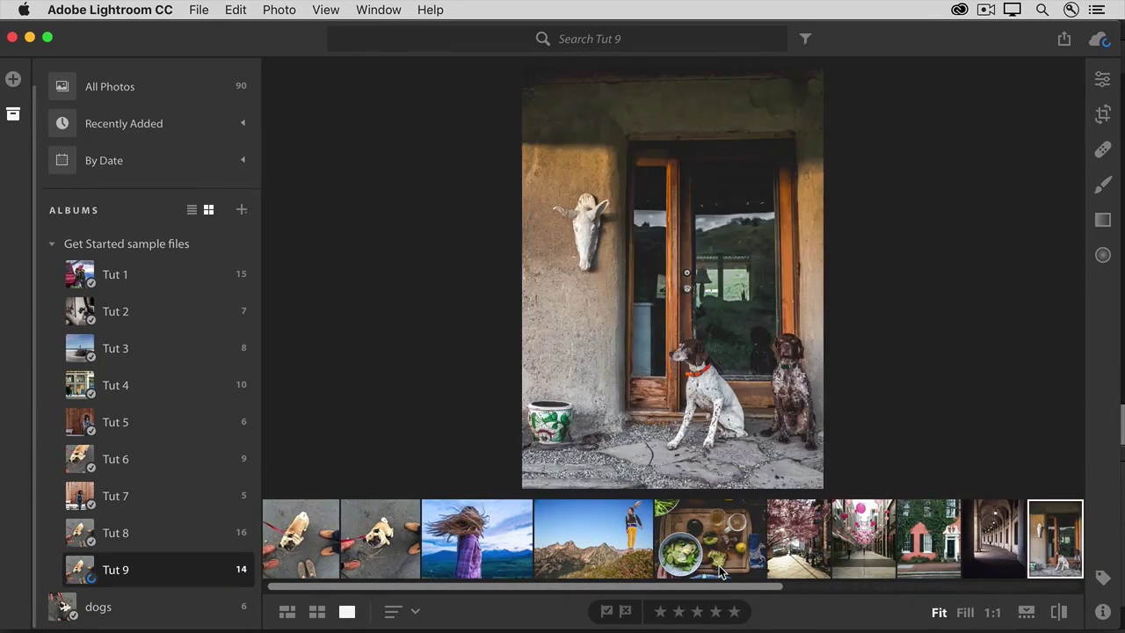
key(Right)
key(Right)
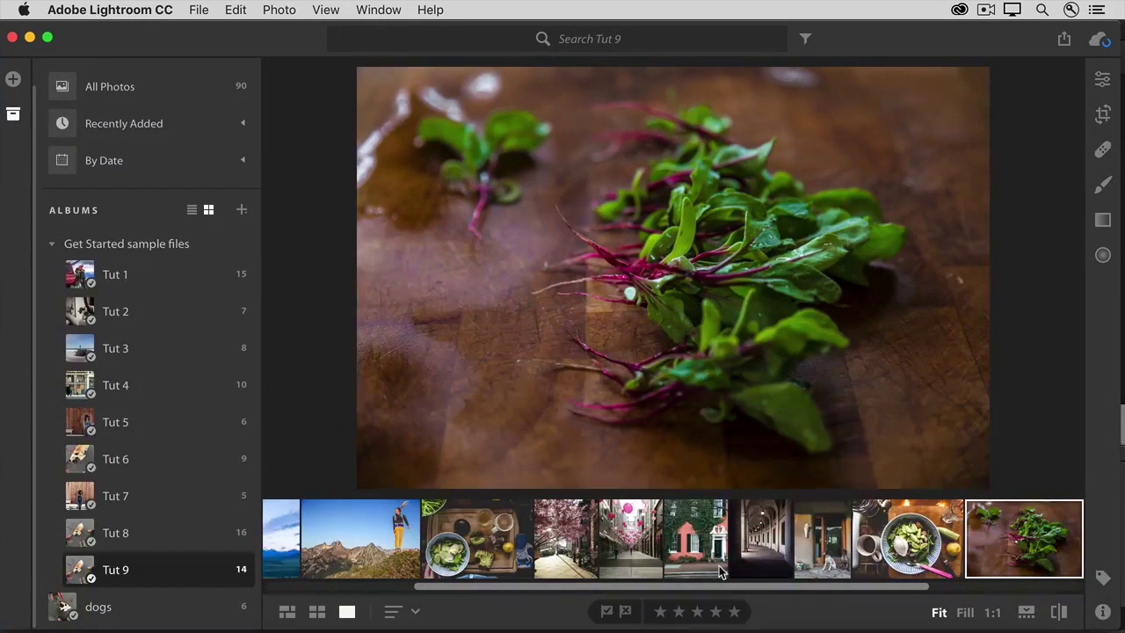
key(p)
key(Right)
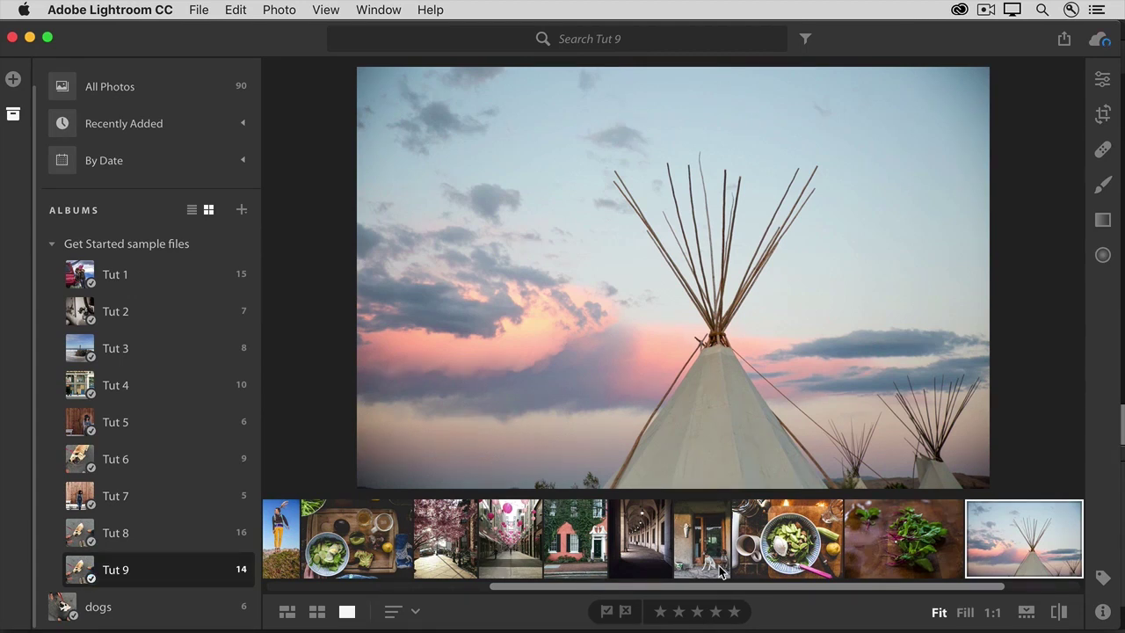
key(p)
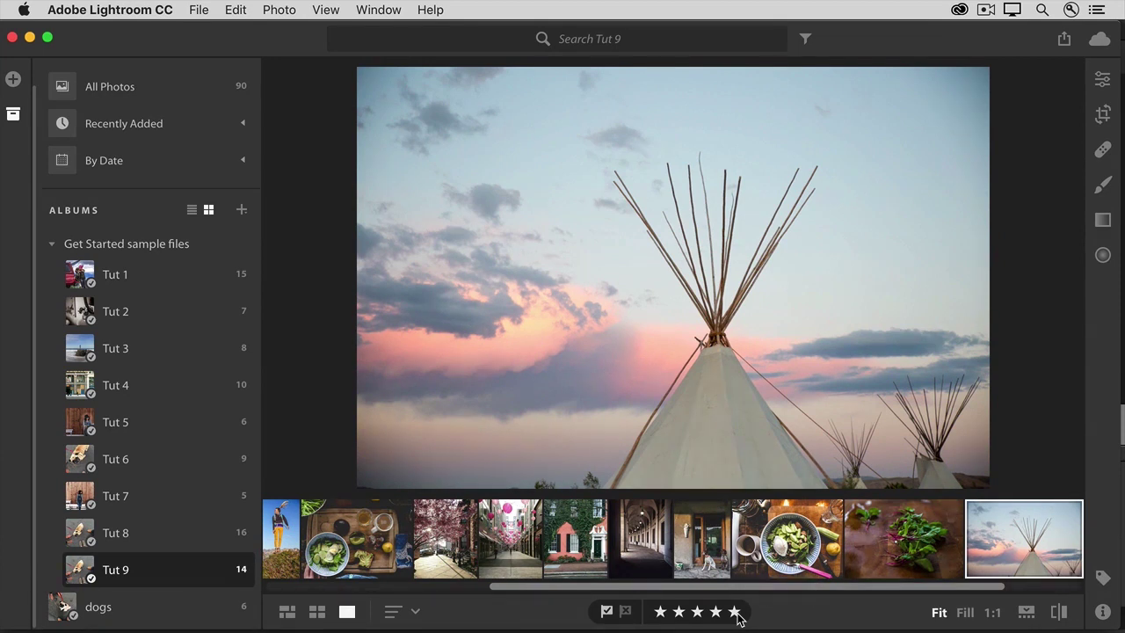
click(735, 613)
Step: Show the Tut 9 album in Square Grid view with its pick flags and rating visible
click(316, 614)
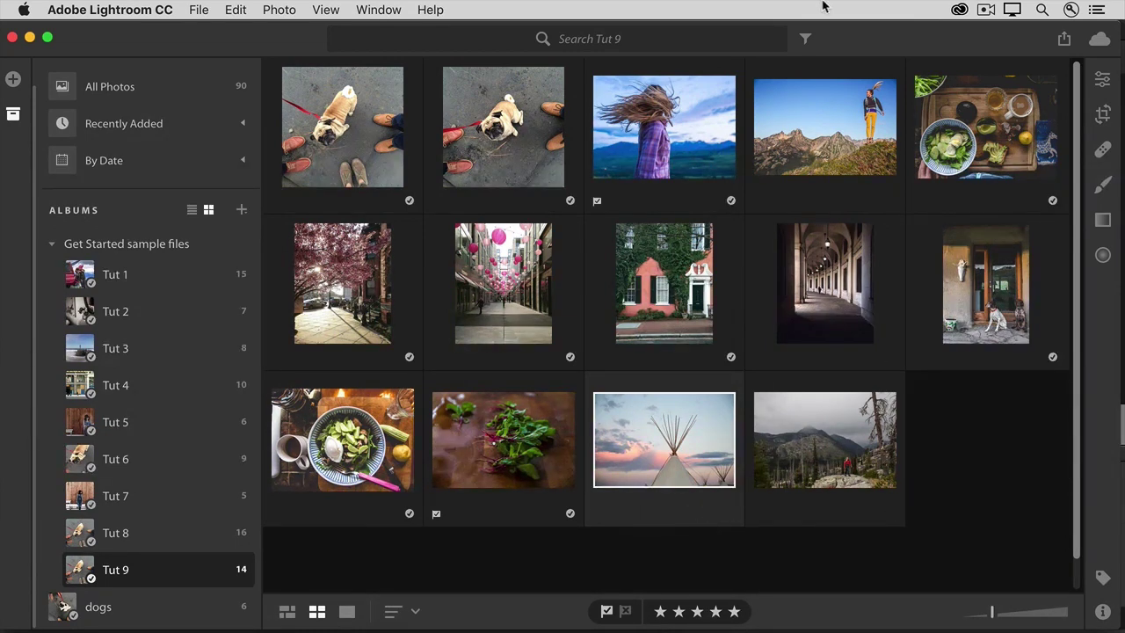
click(806, 41)
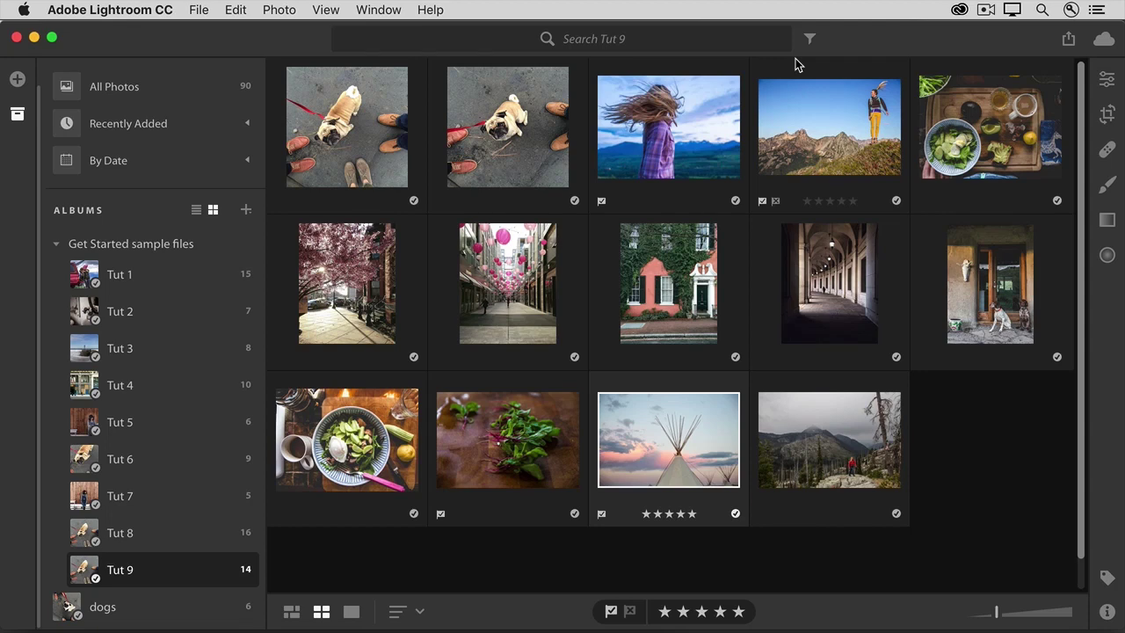
Step: In All Photos, filter by Picked, then Unflagged, then Rejected, resetting between each
click(141, 89)
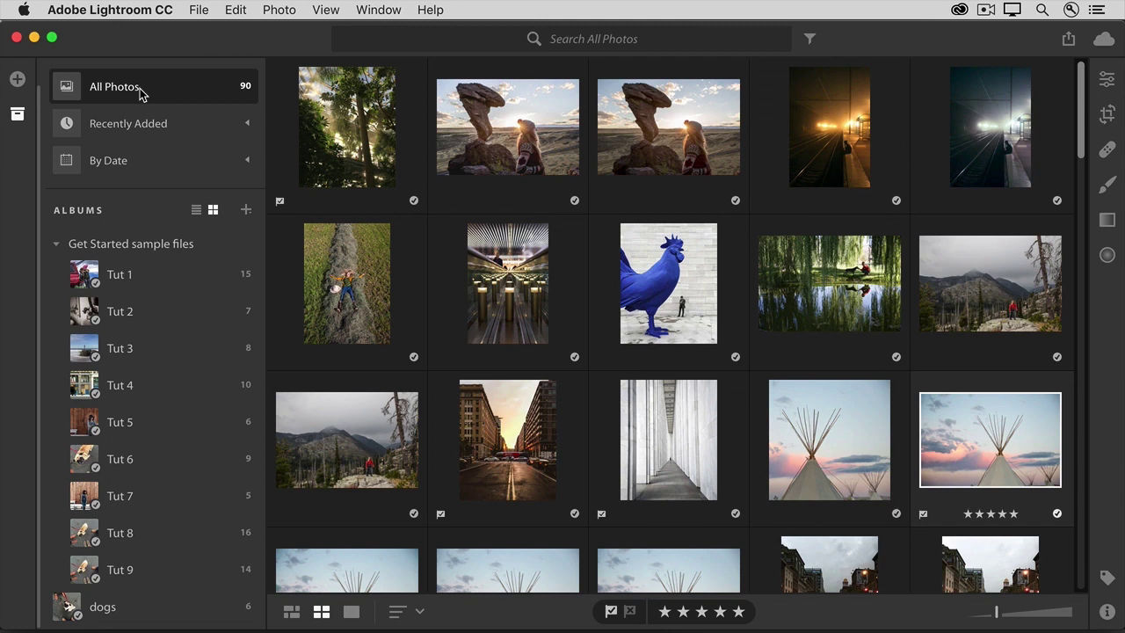
click(810, 42)
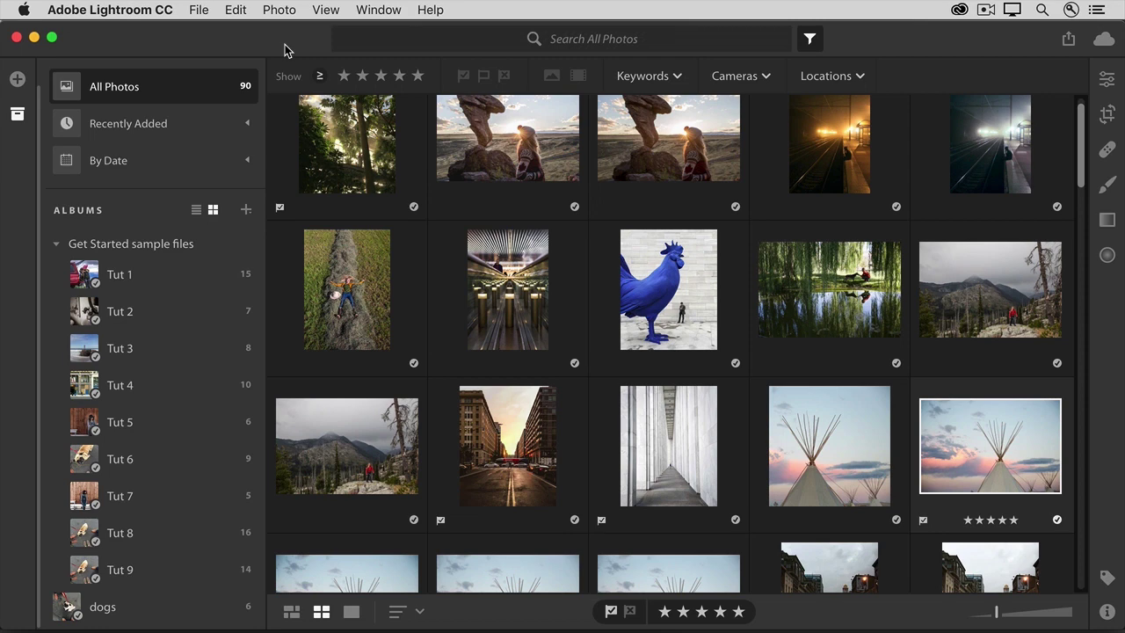
click(463, 77)
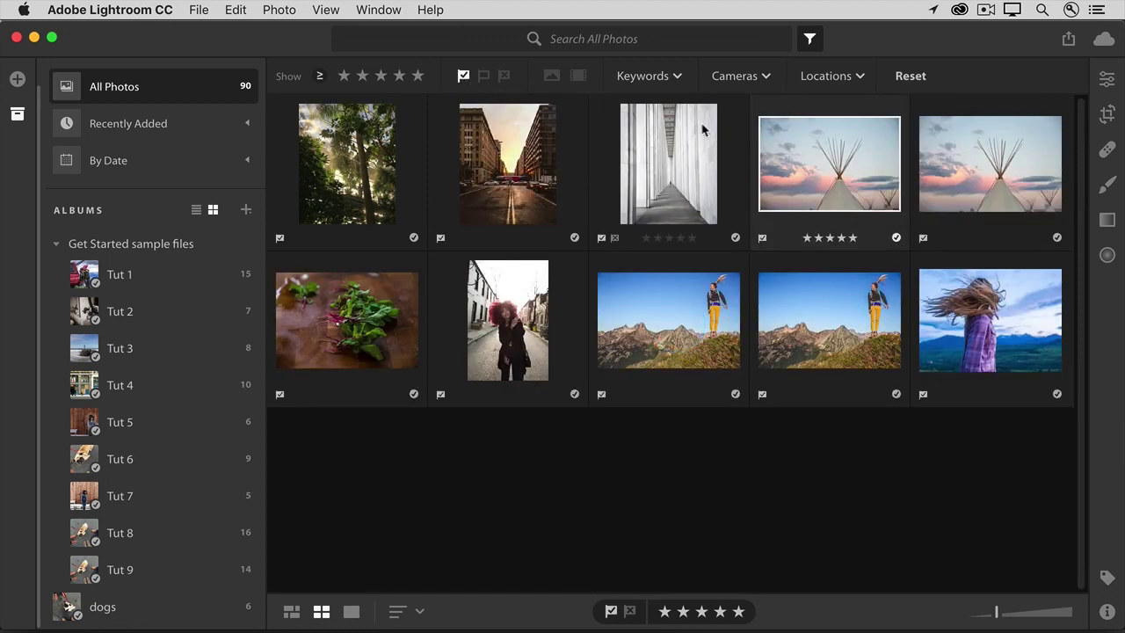
click(912, 76)
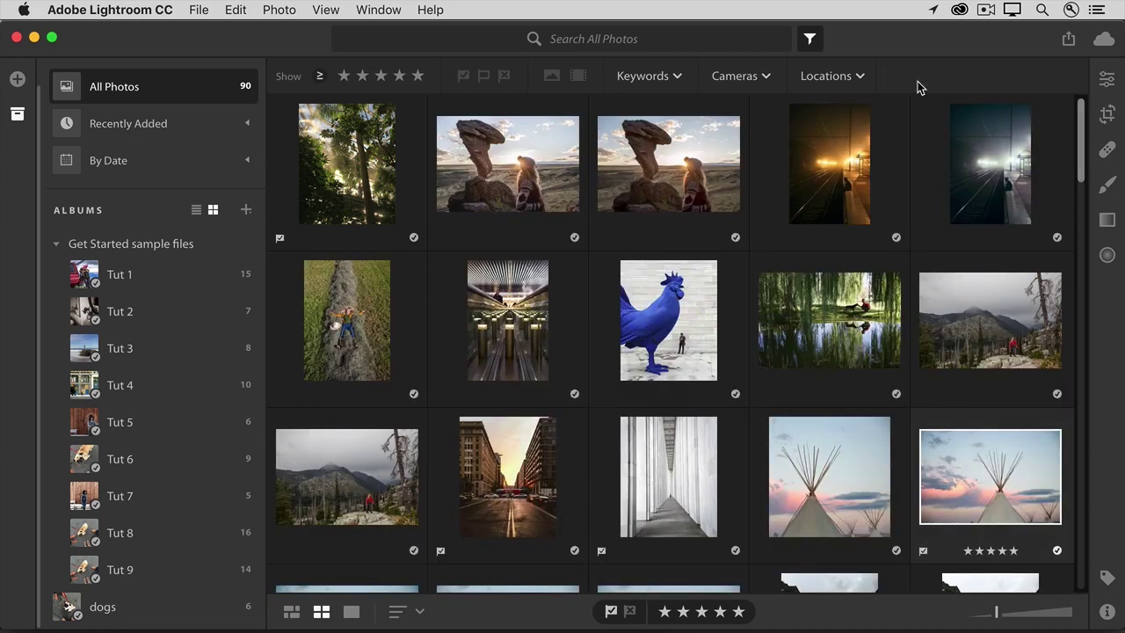
click(483, 78)
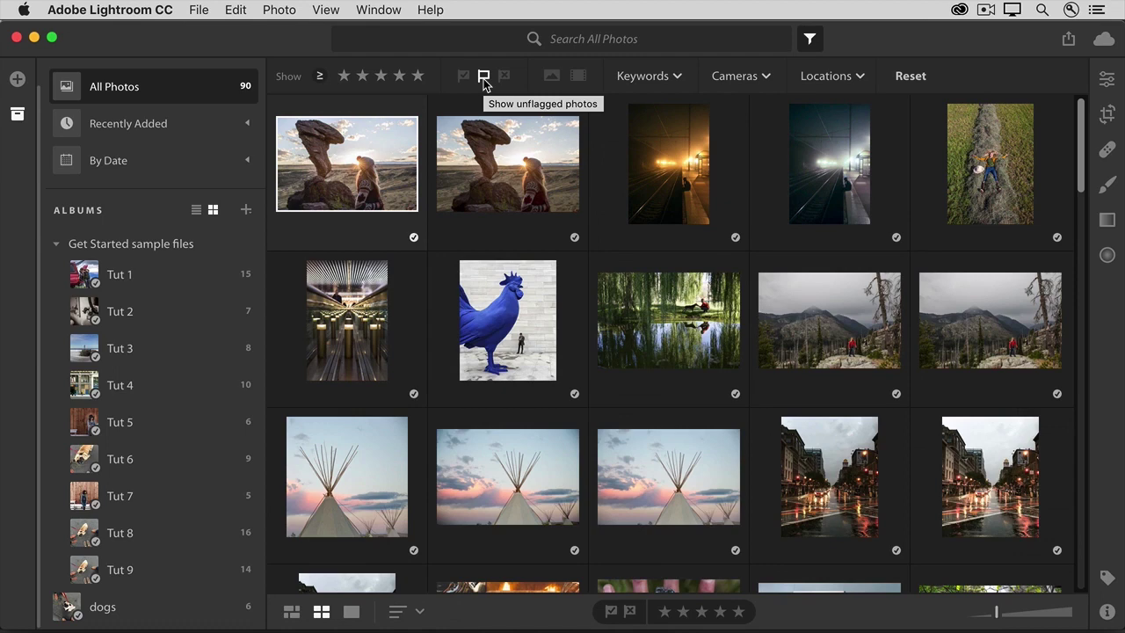
click(903, 78)
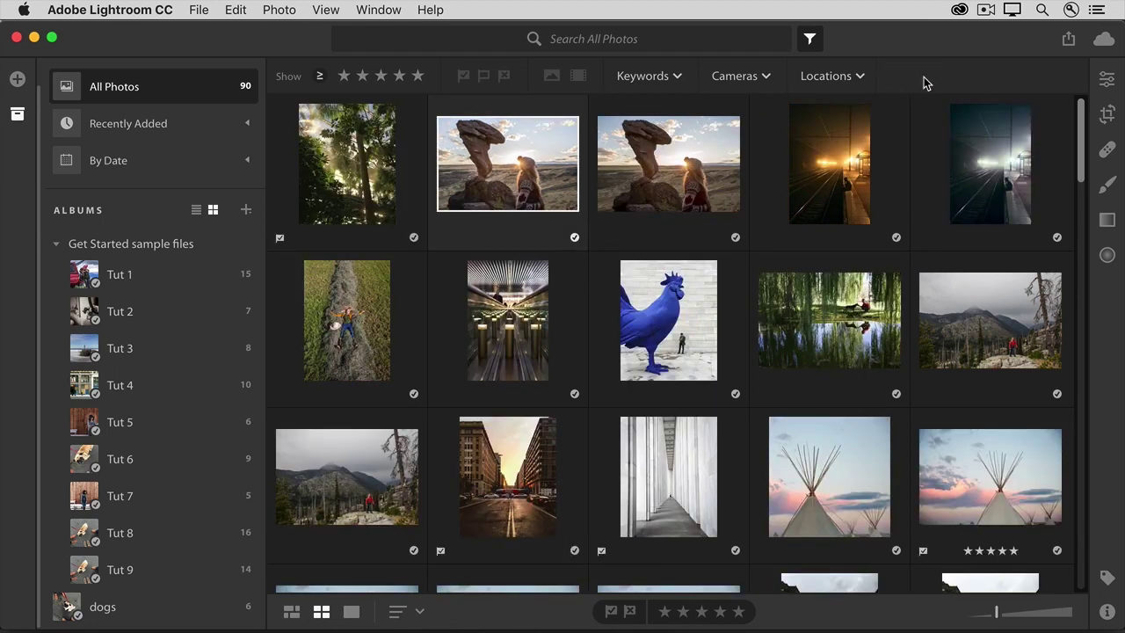
click(505, 77)
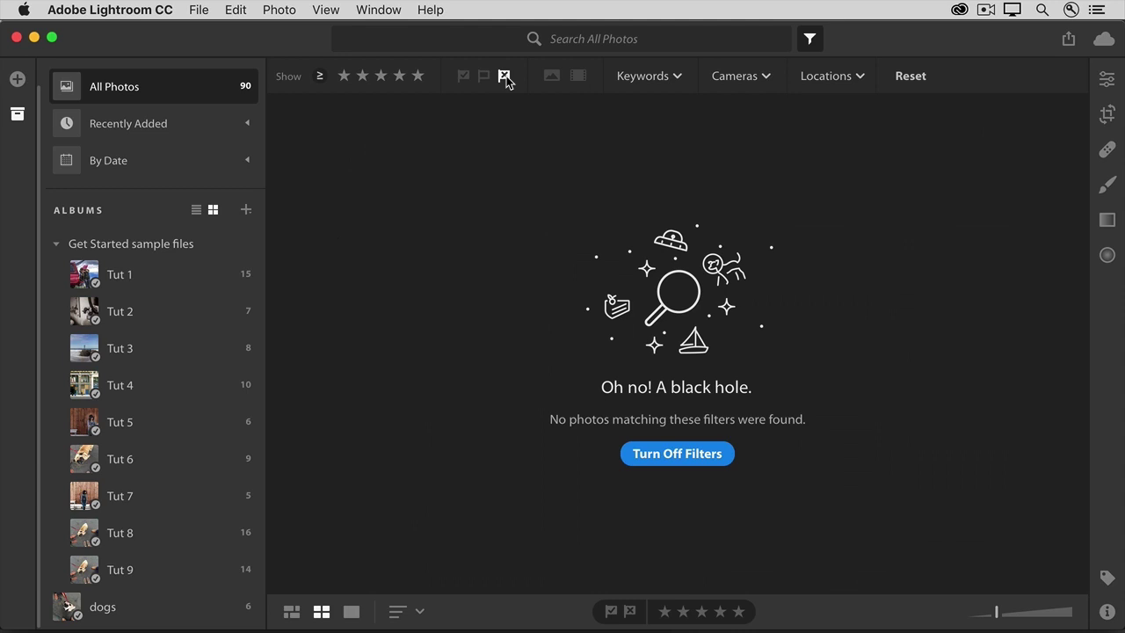
click(909, 77)
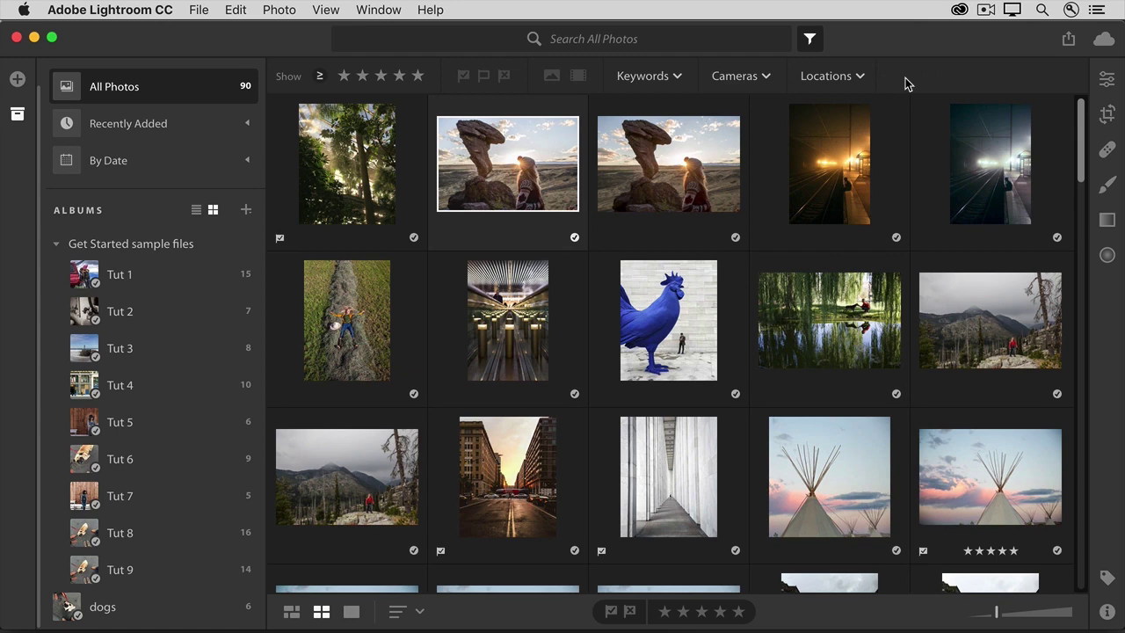
click(462, 76)
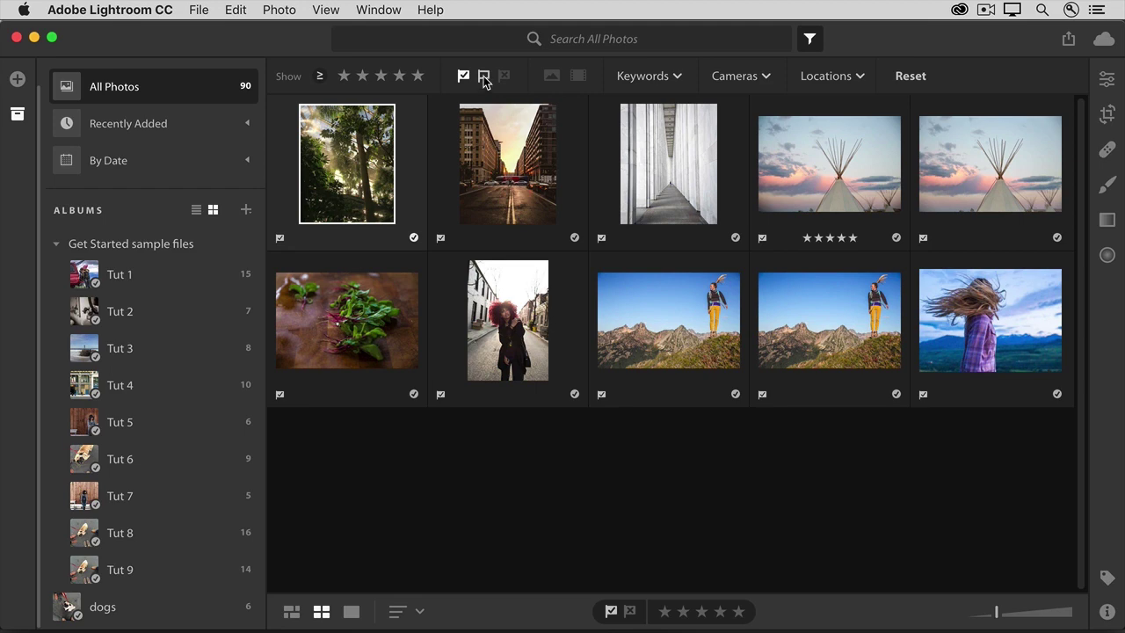
click(484, 77)
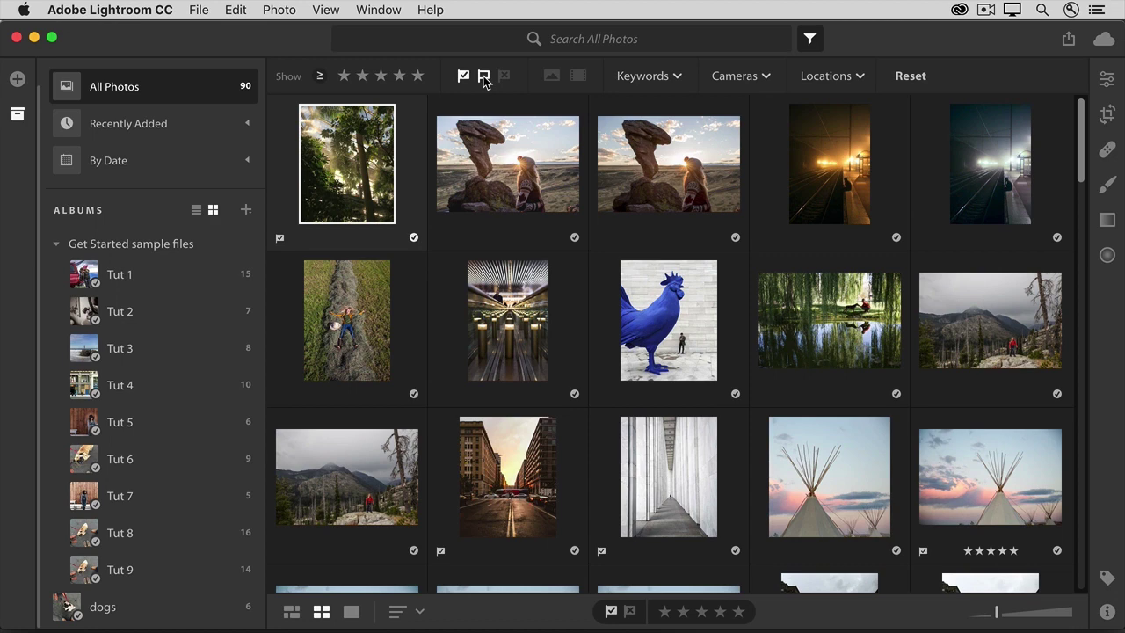
click(418, 77)
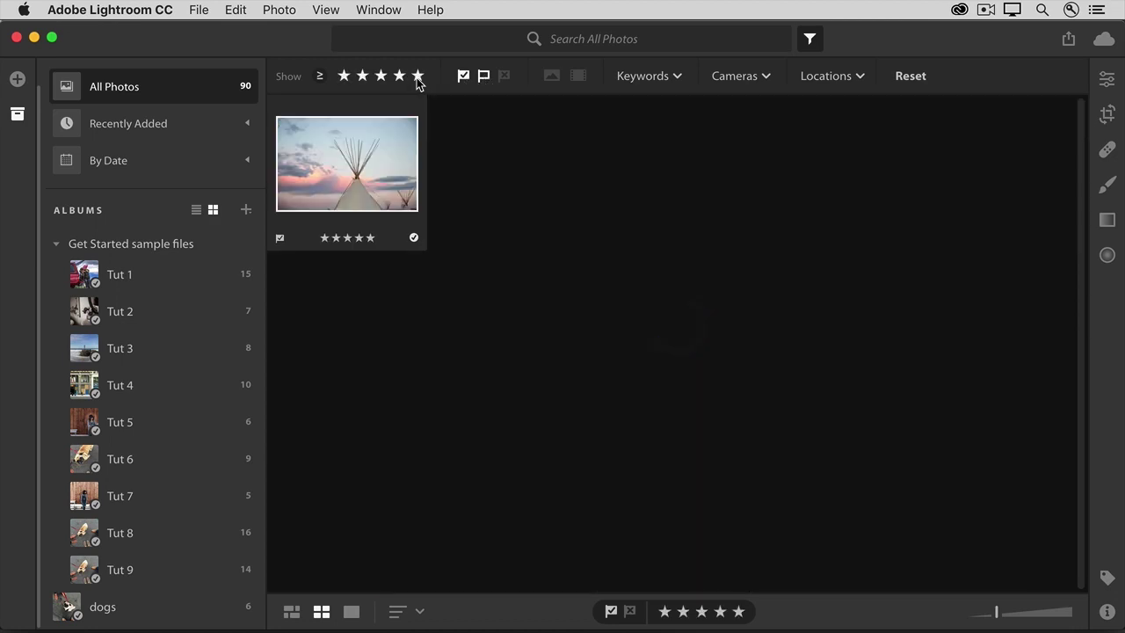
click(907, 77)
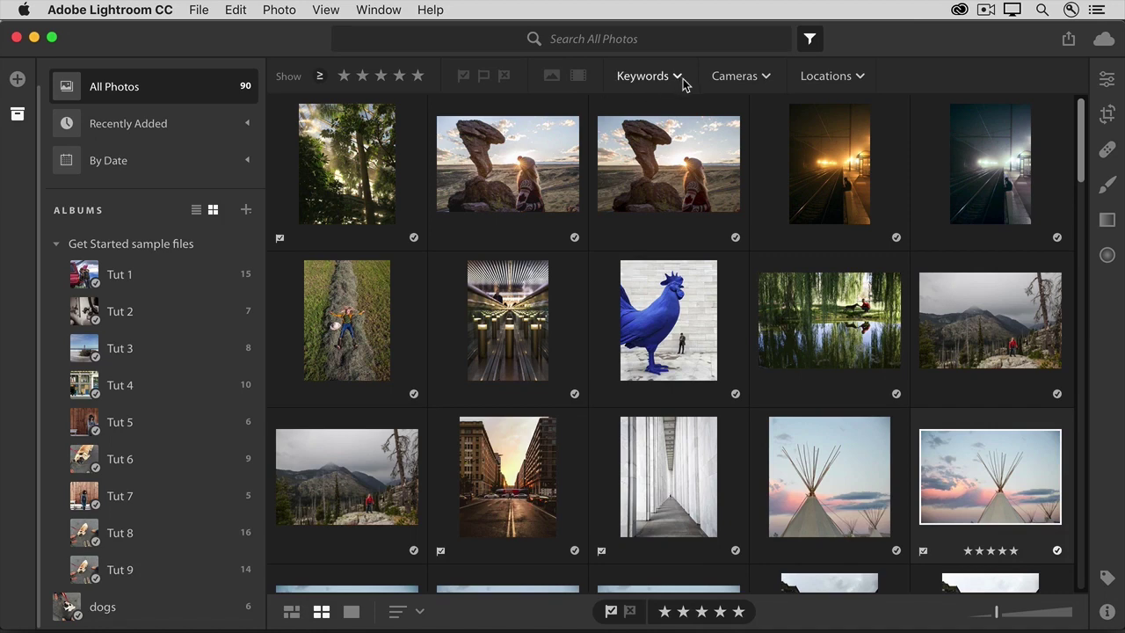
Step: Filter All Photos by the District of Columbia location, leaving 12 Washington photos
click(766, 78)
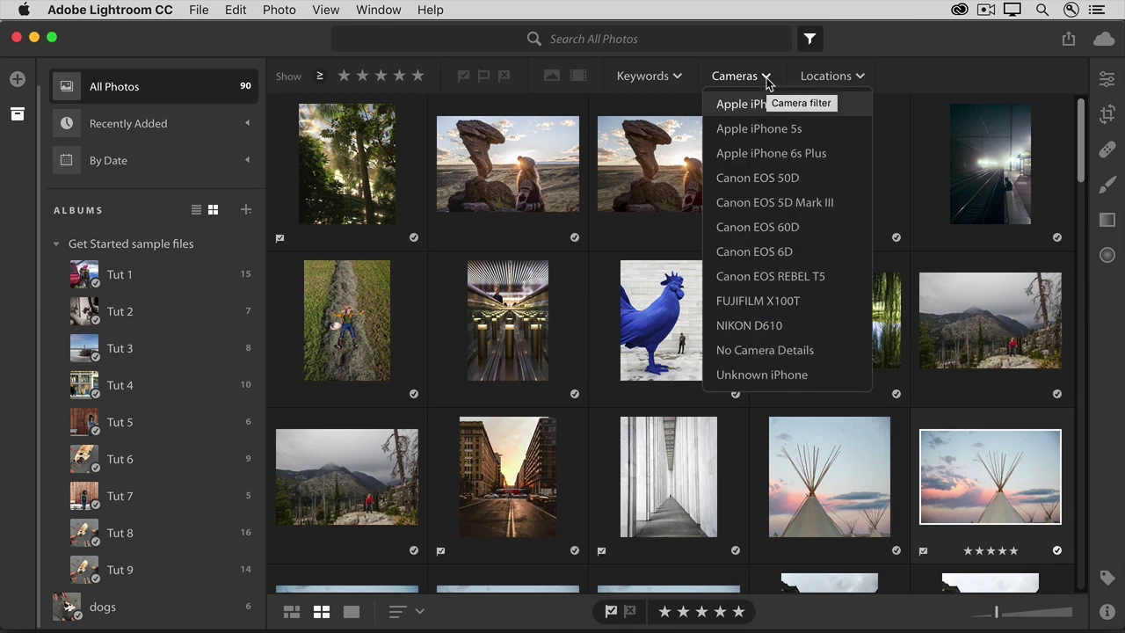
click(859, 77)
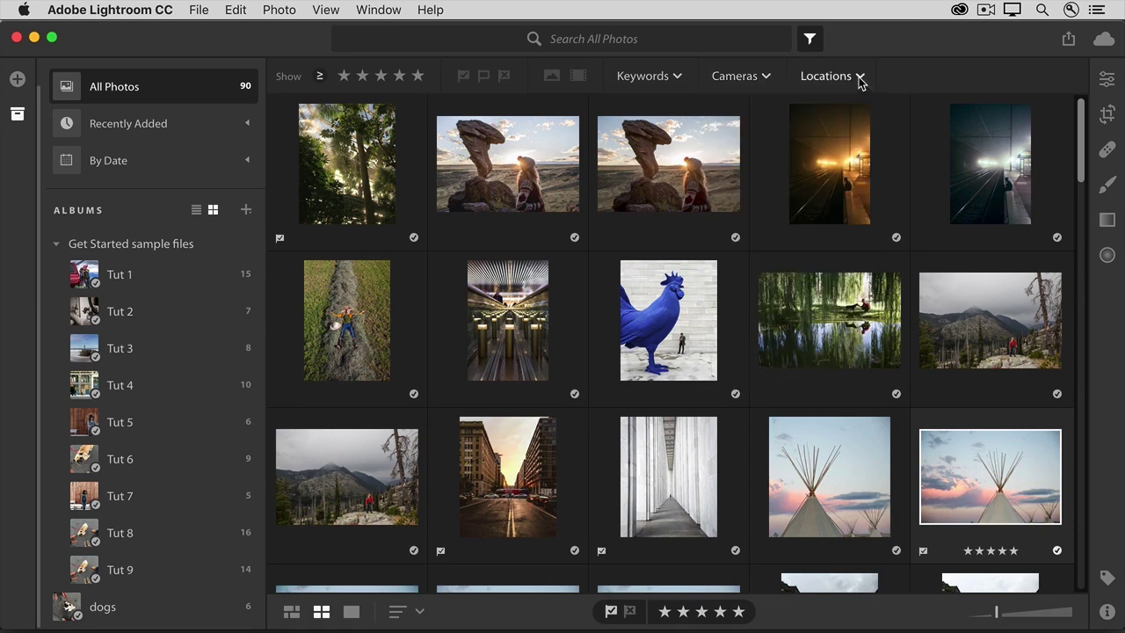
click(861, 79)
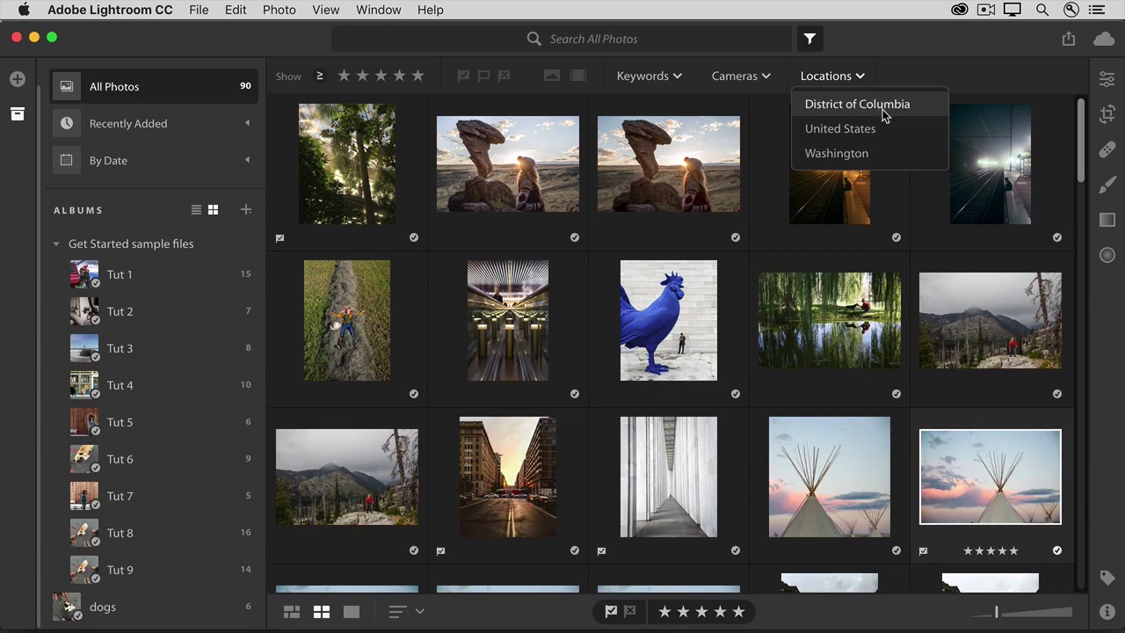
click(882, 109)
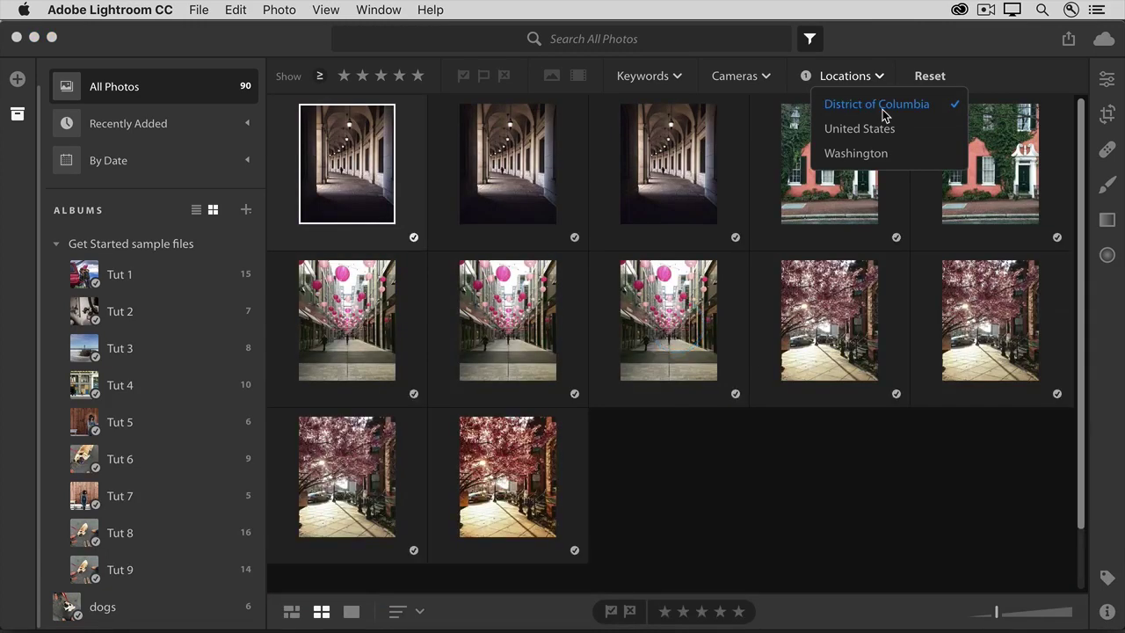
click(881, 44)
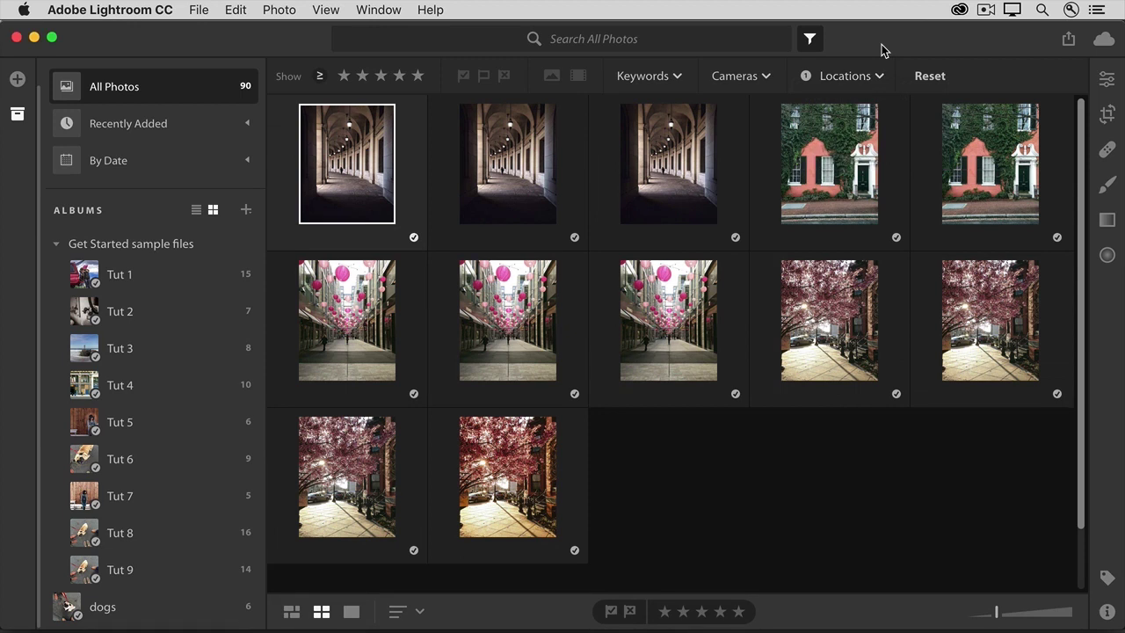
Step: Reset the location filter, search for 'mountains', and keep only the picked results
click(924, 77)
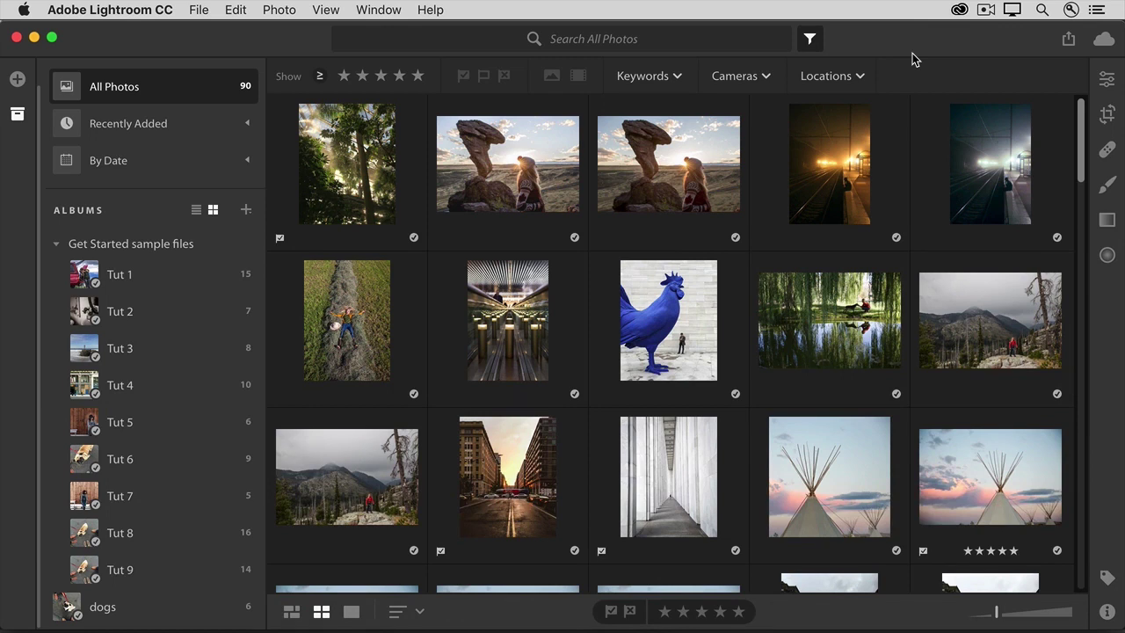
click(570, 36)
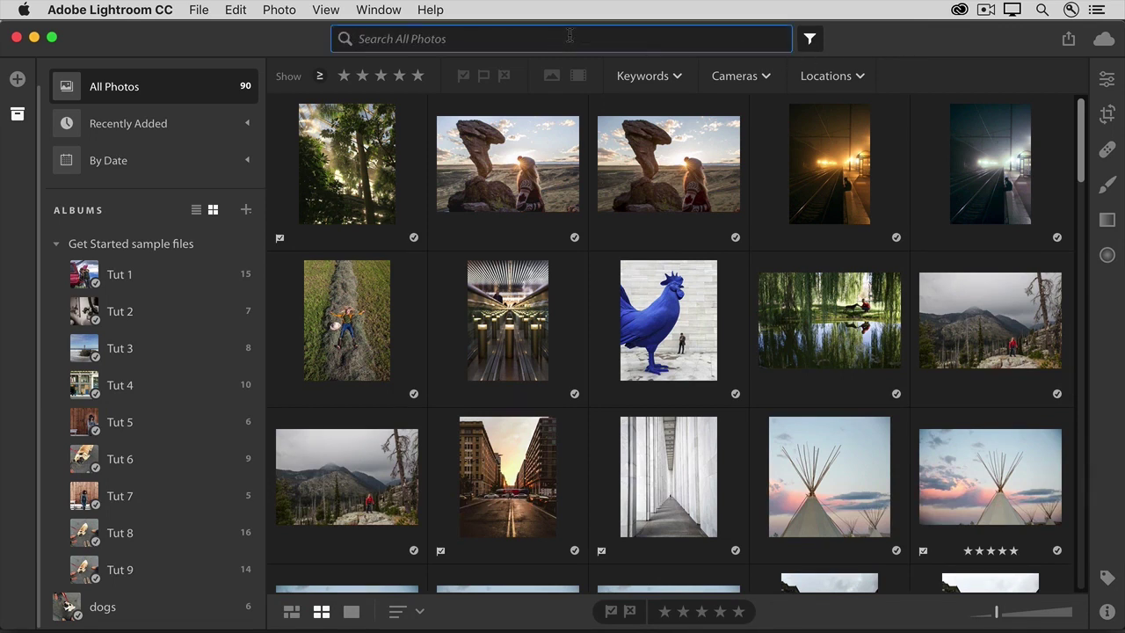
text(mountains)
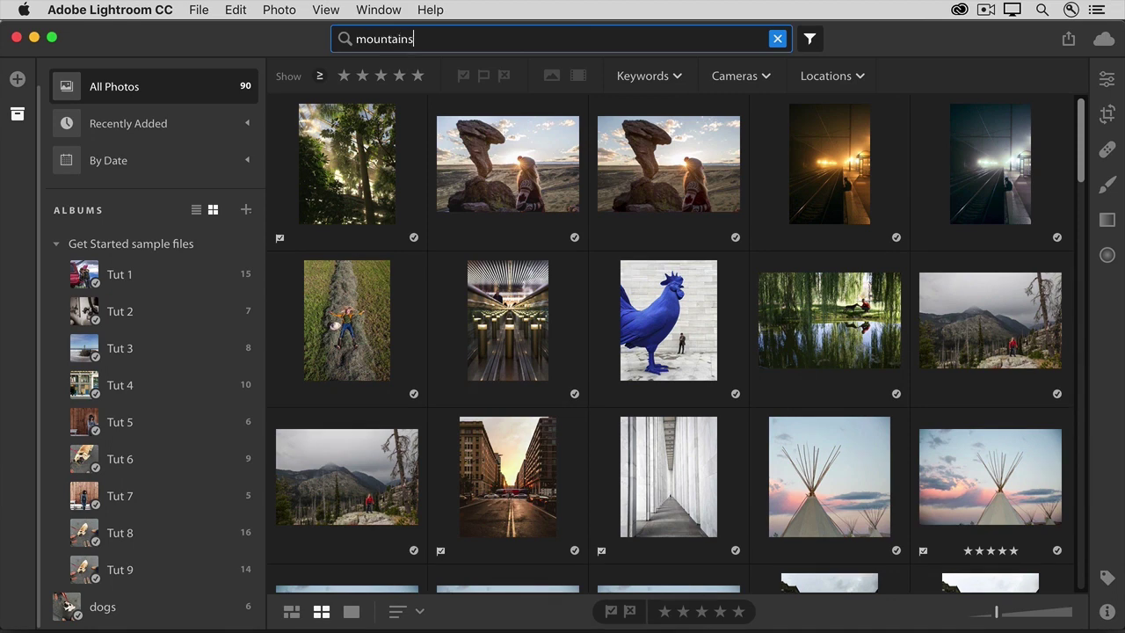
key(Return)
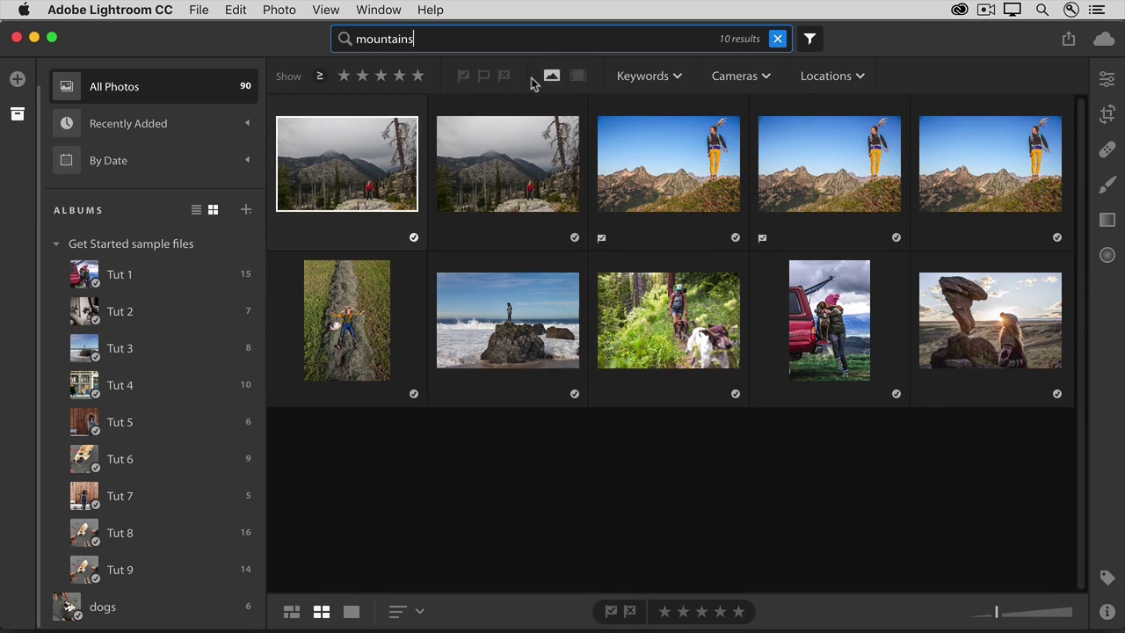
click(463, 77)
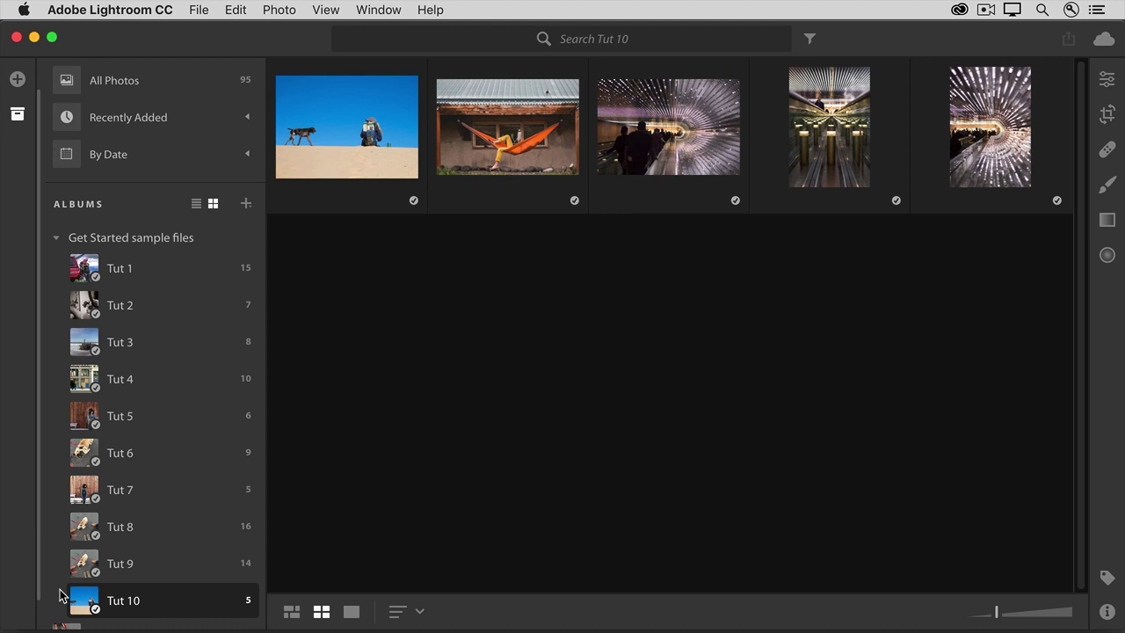
Step: Share the Tut 10 album through a public web link and close the Shared Album dialog
right_click(151, 609)
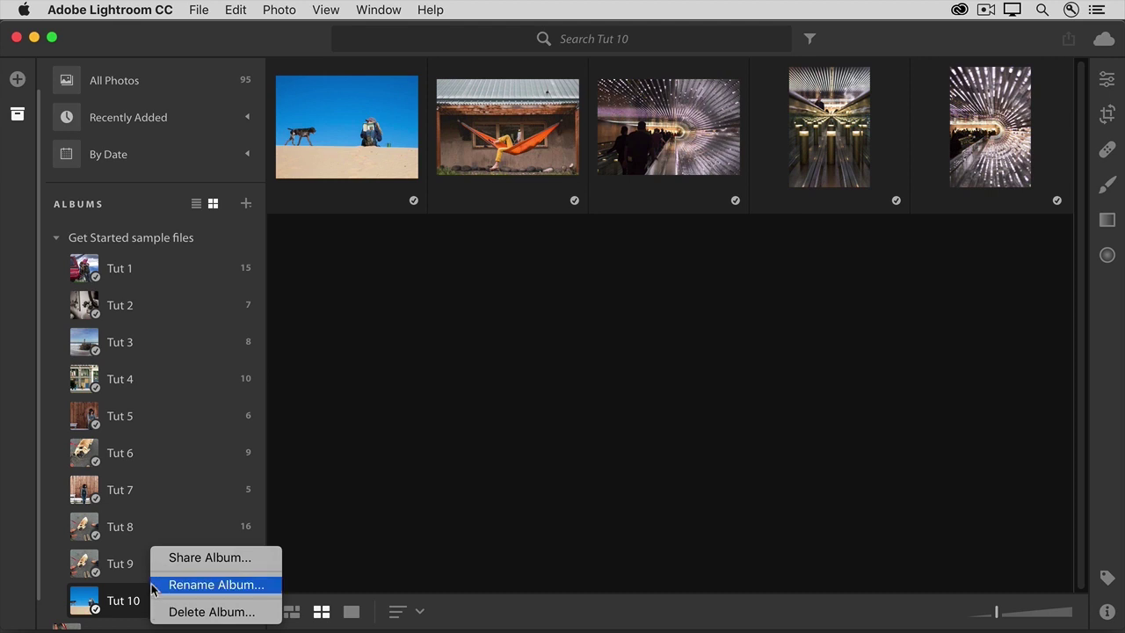
click(156, 562)
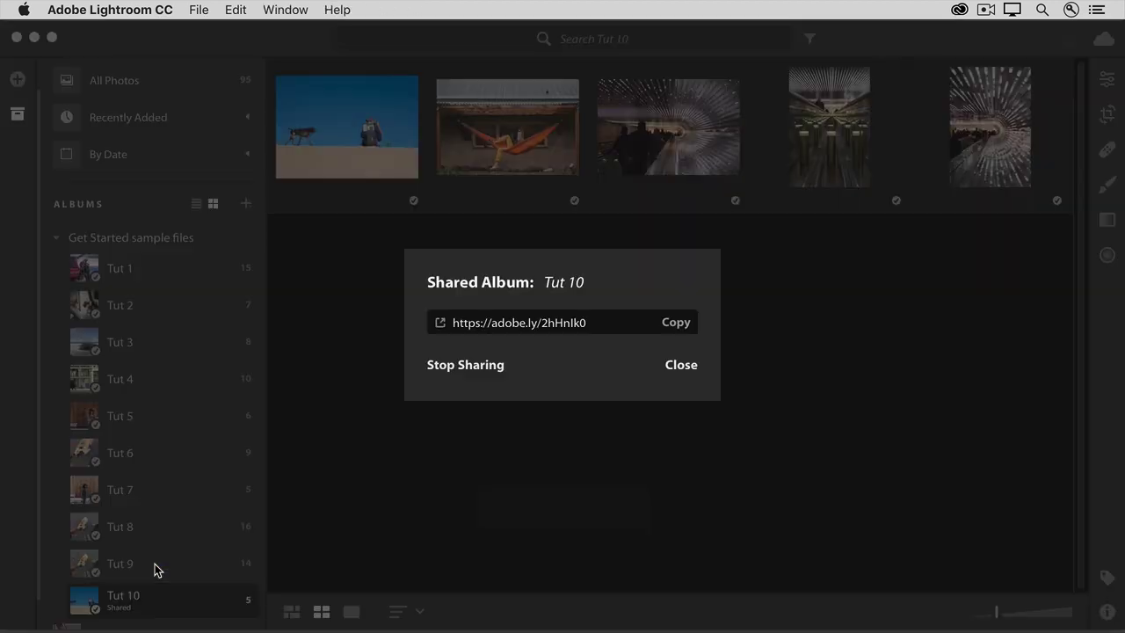
click(684, 365)
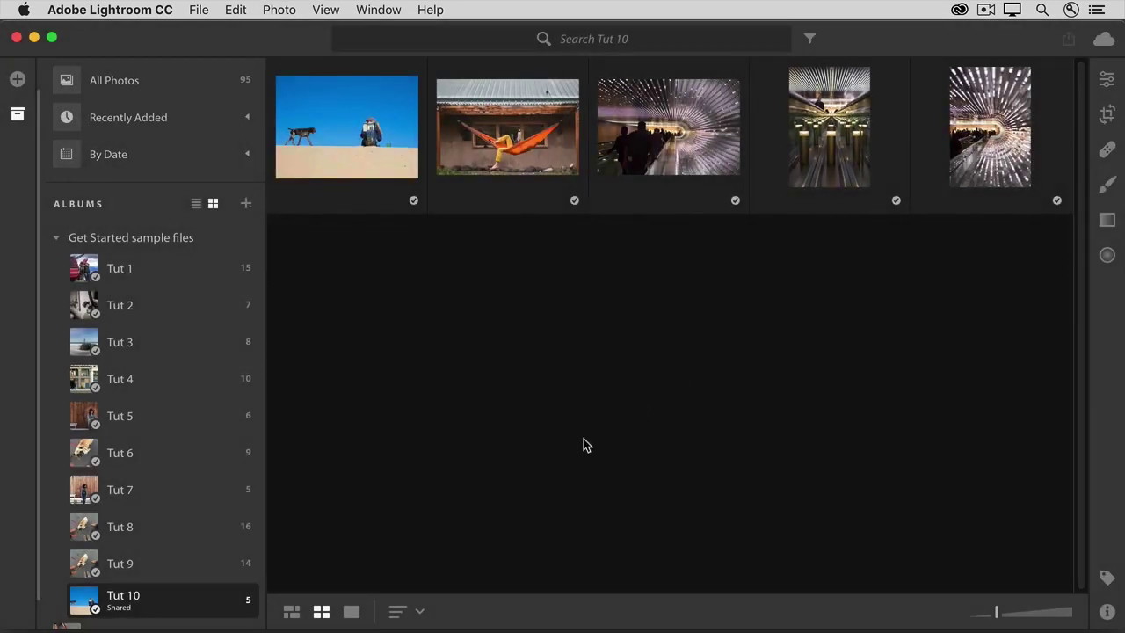
Step: Open the shared Tut 10 album in the browser, reverse its photo order, and view the first tunnel photo
right_click(152, 599)
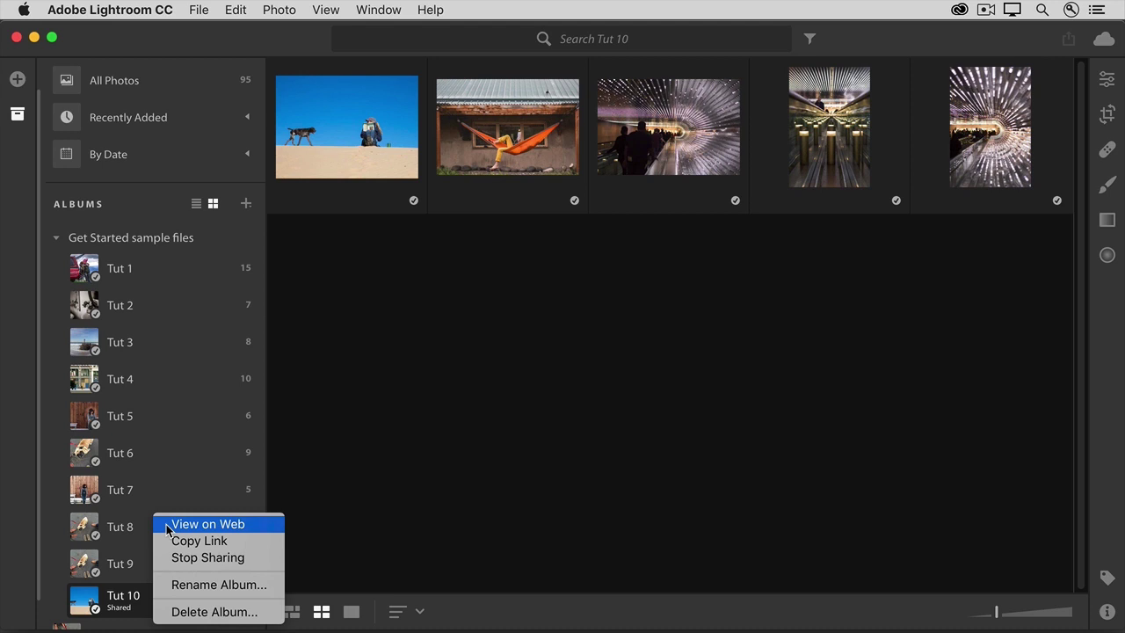
click(208, 523)
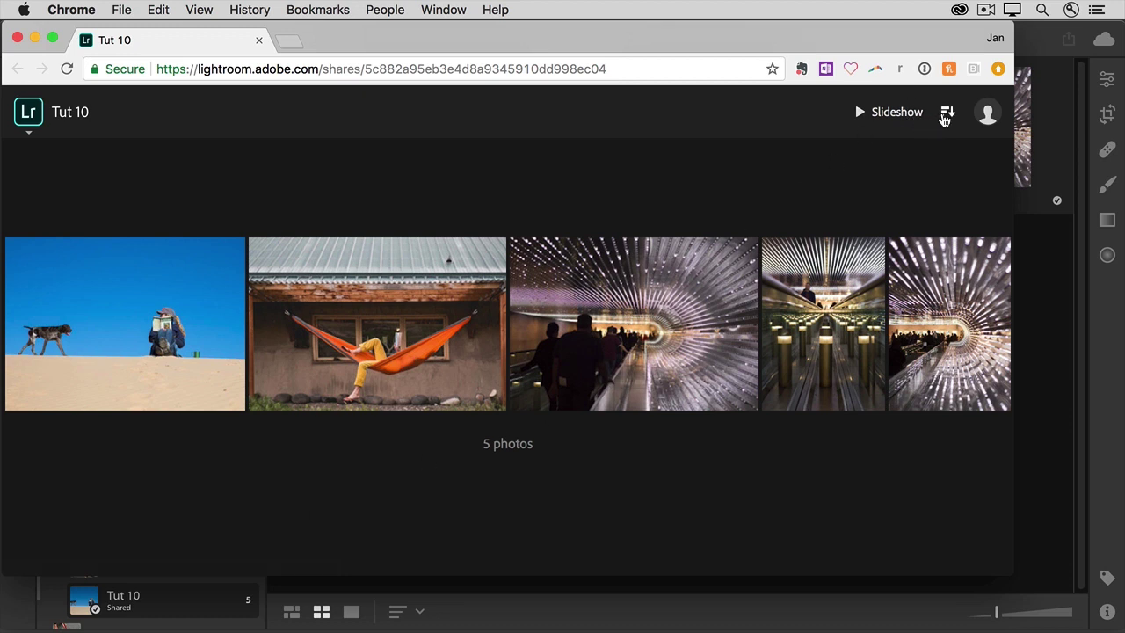
click(946, 115)
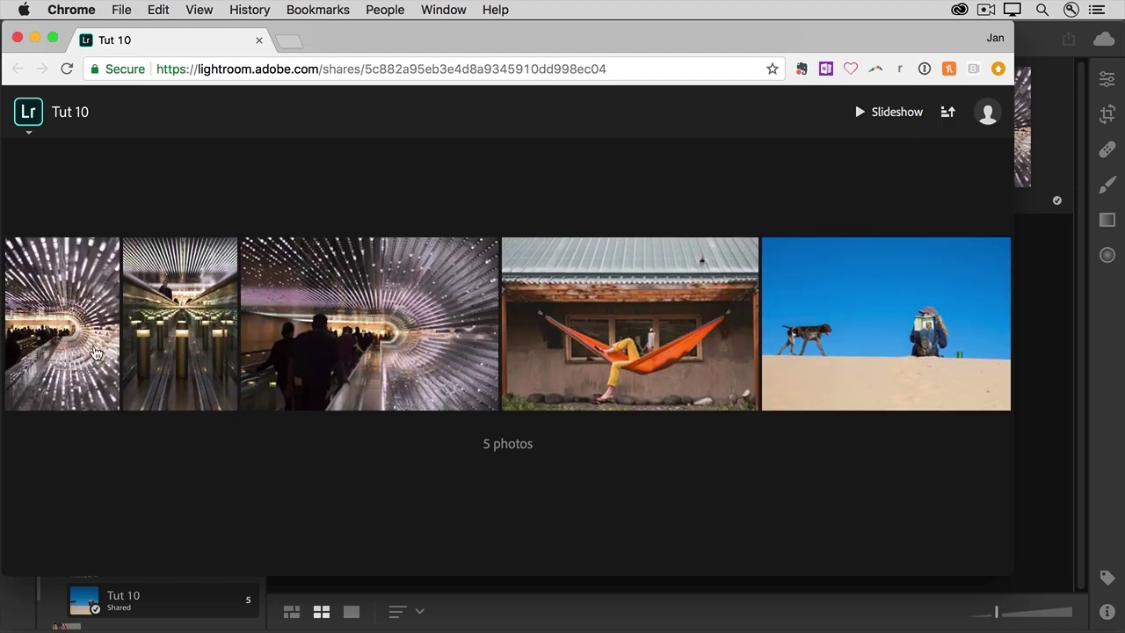
click(97, 351)
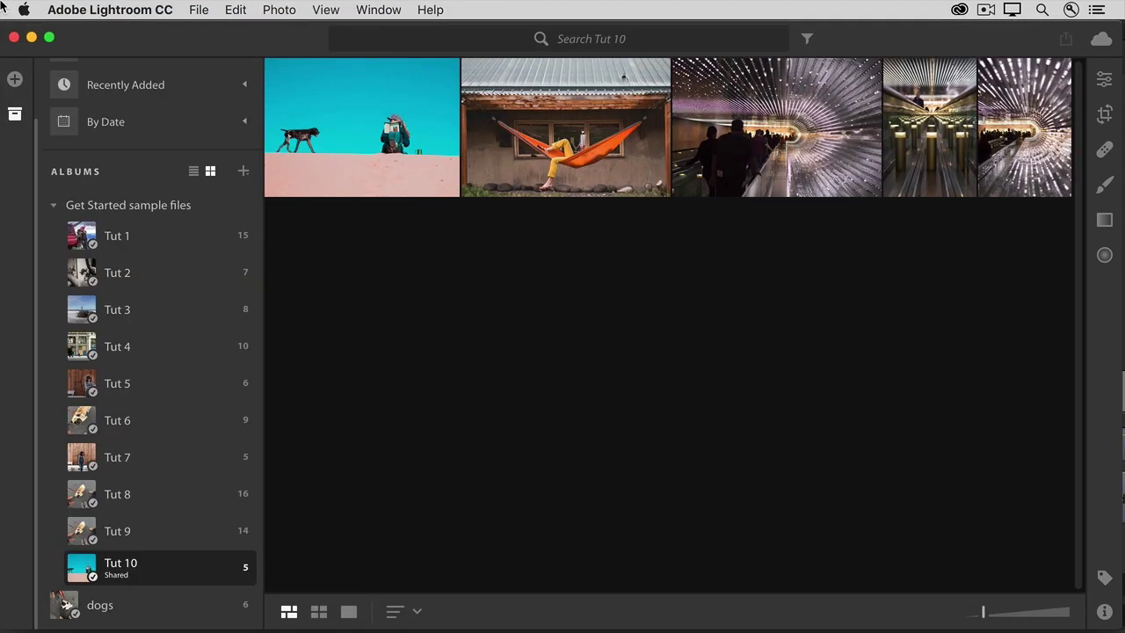
Step: Send the selected hammock photo to Facebook through the Send To sharing option
click(544, 188)
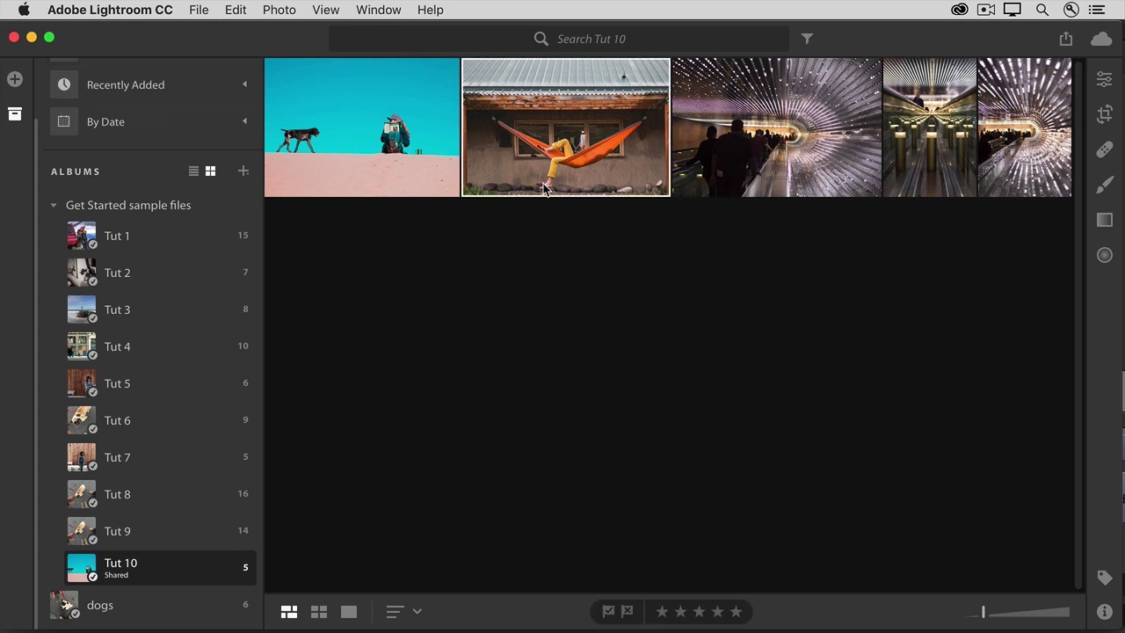
click(1066, 41)
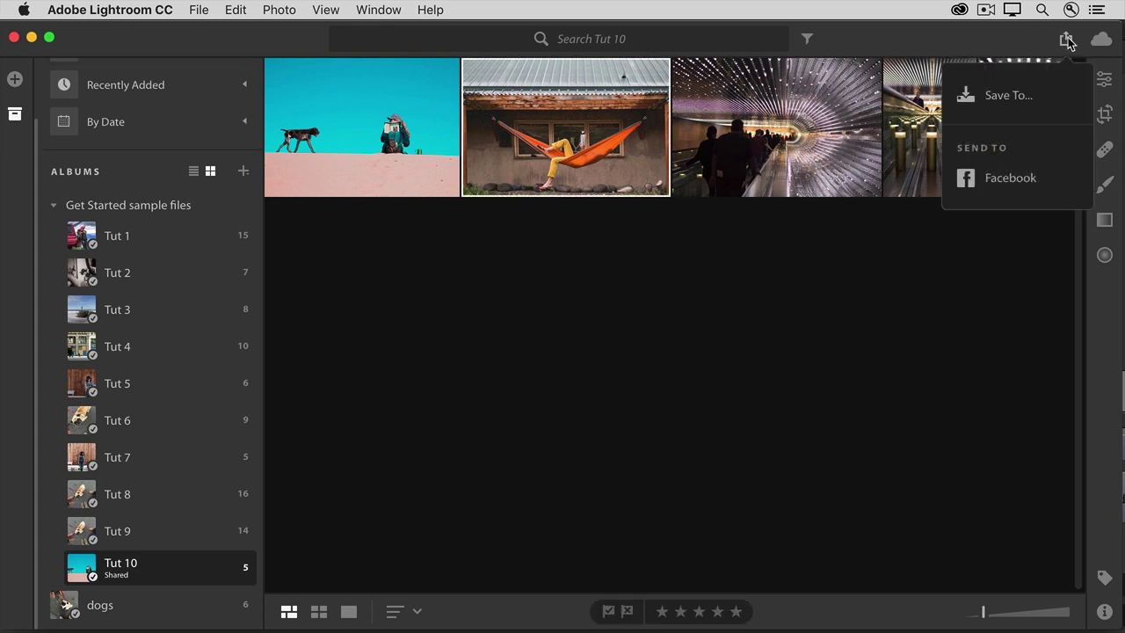
click(1040, 182)
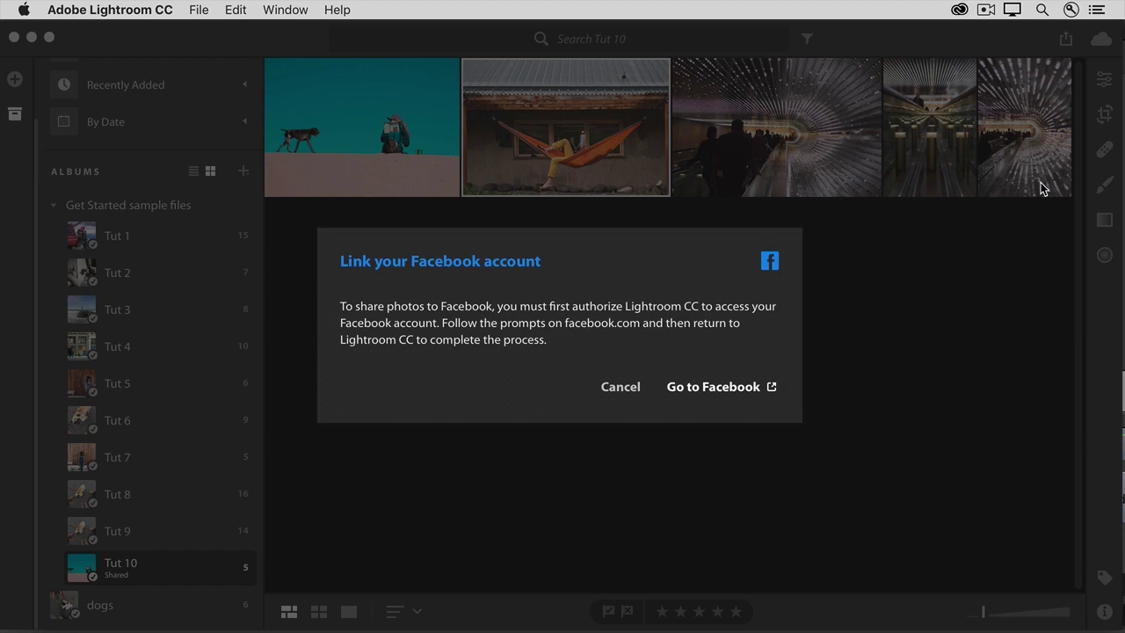
Step: Authorize Lightroom CC on Facebook with profile and photo access, posting visible to Friends
click(707, 388)
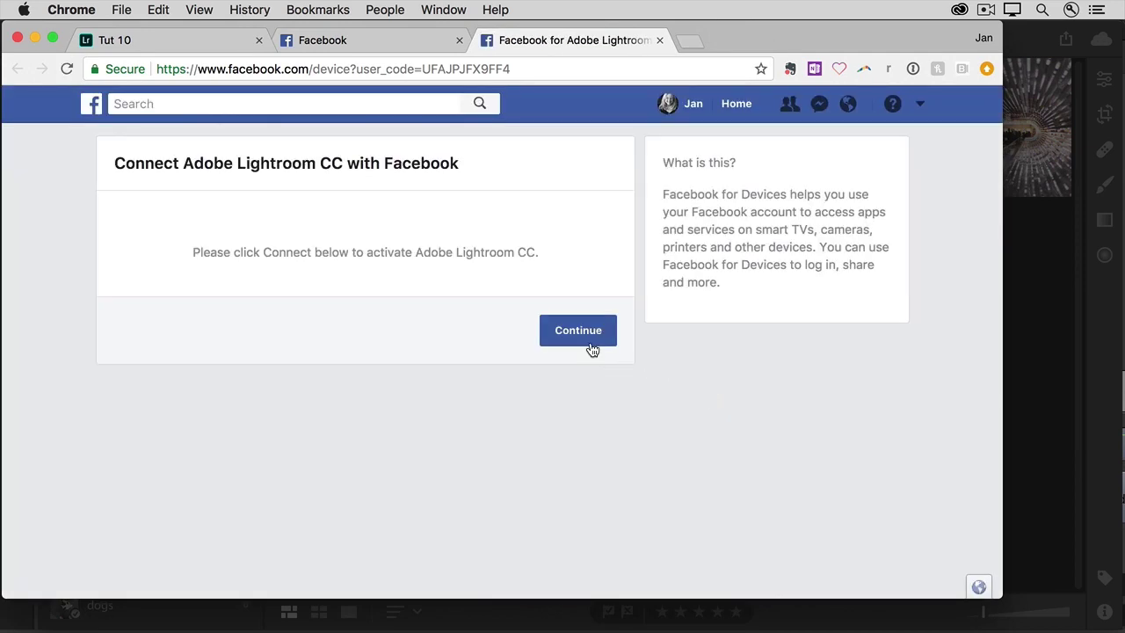
click(587, 345)
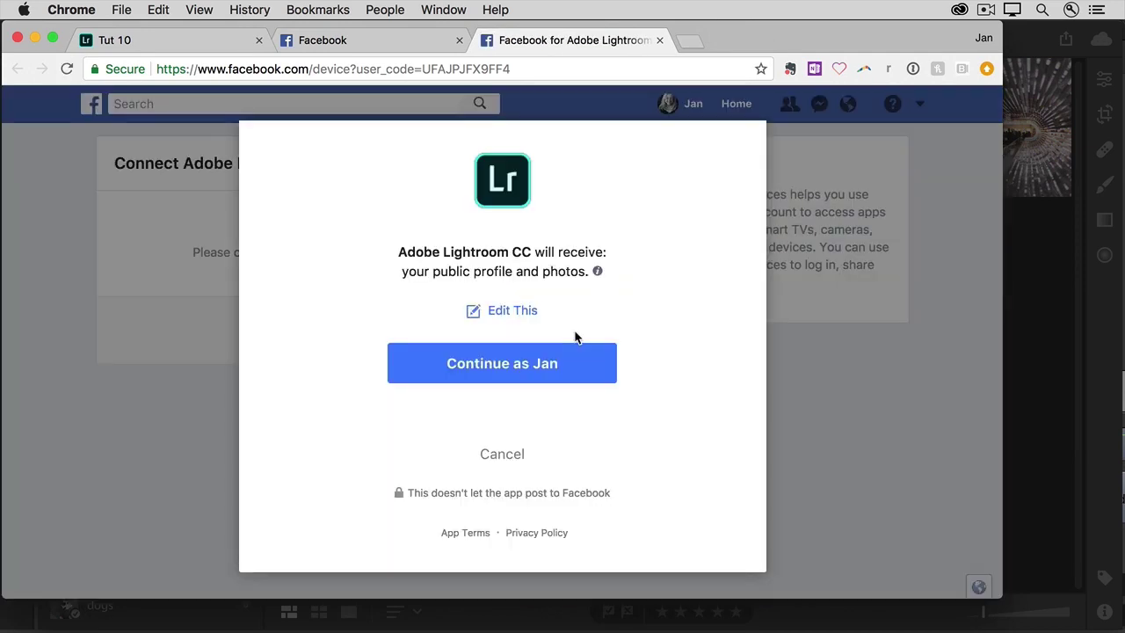
click(518, 376)
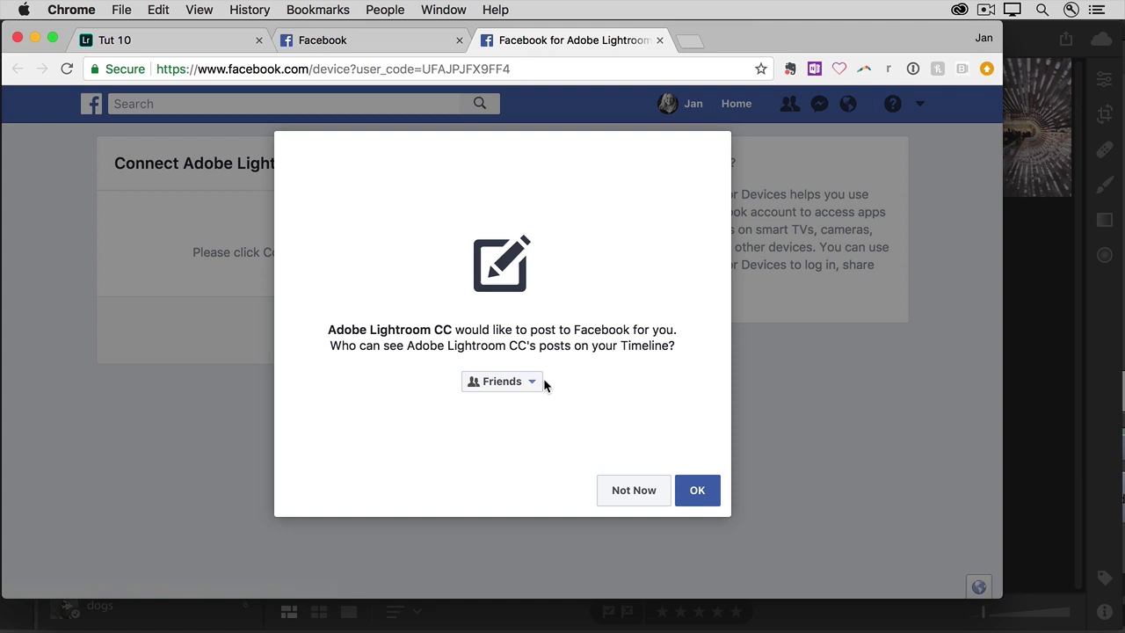
click(692, 489)
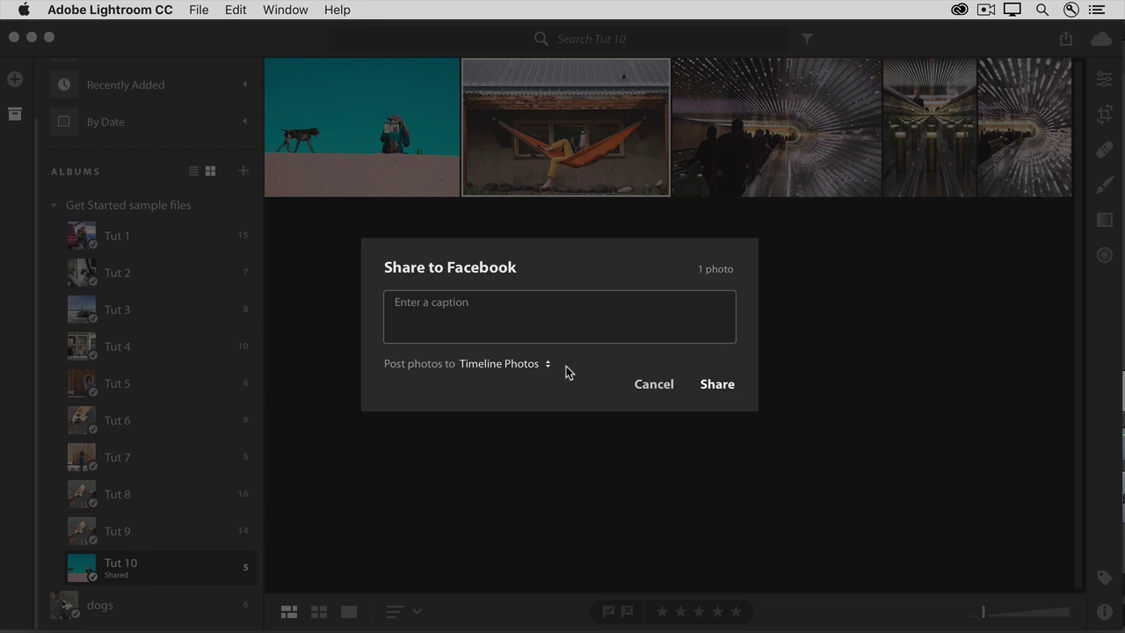
Step: Share the hammock photo to Facebook's Timeline Photos album
click(716, 385)
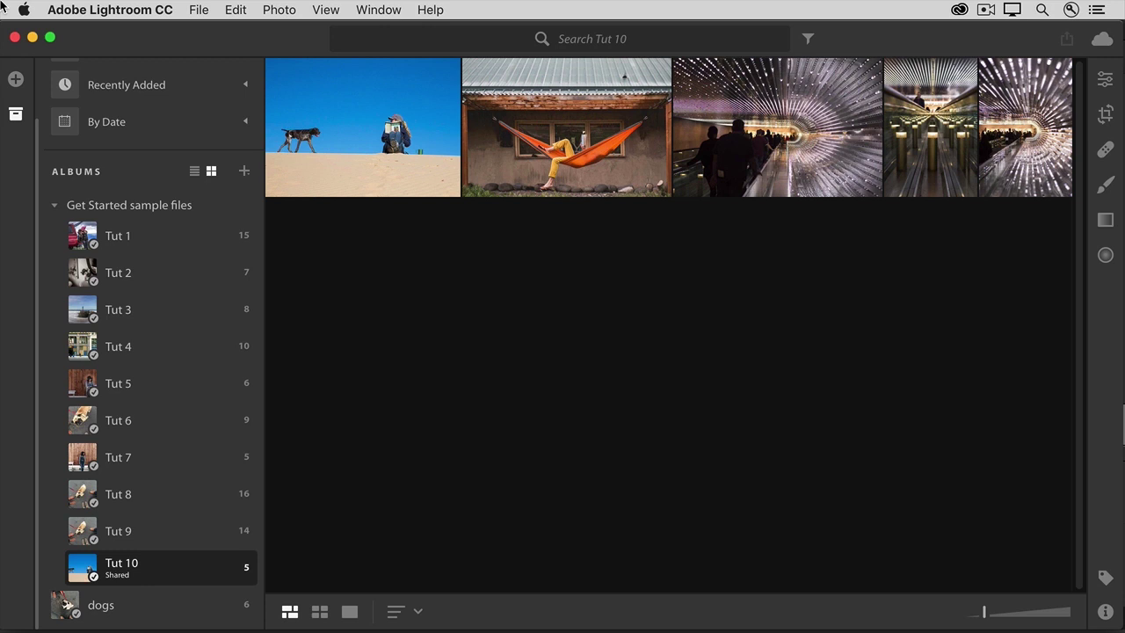
Step: Apply the Creative preset '03 - Turquoise & Red' to the dog-on-the-dune photo
click(299, 98)
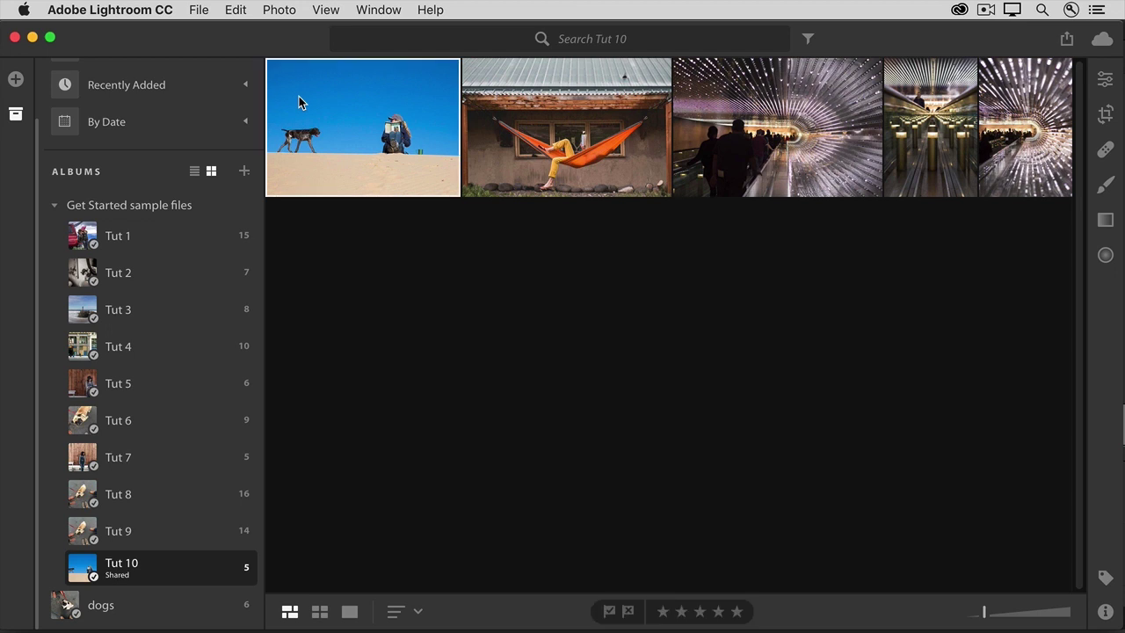
click(1105, 84)
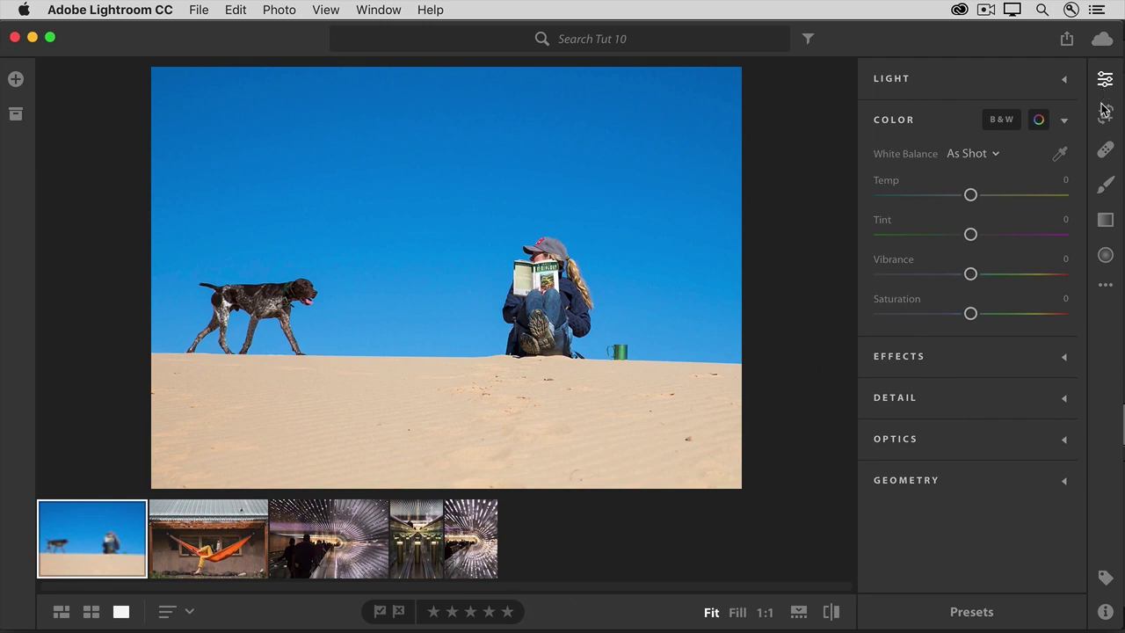
click(949, 621)
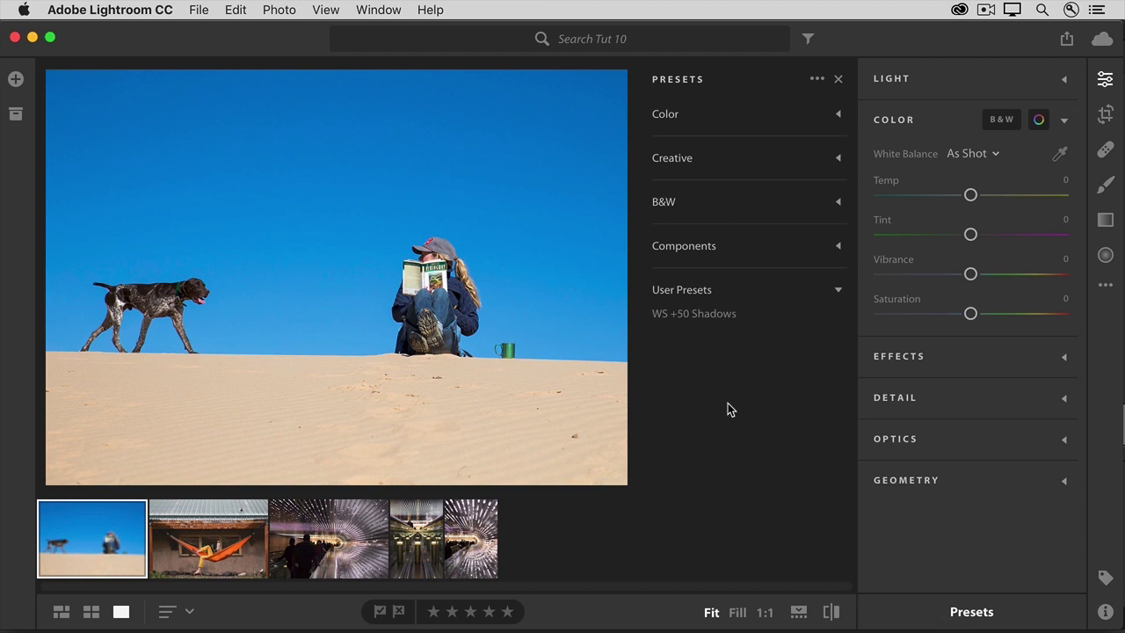
click(826, 165)
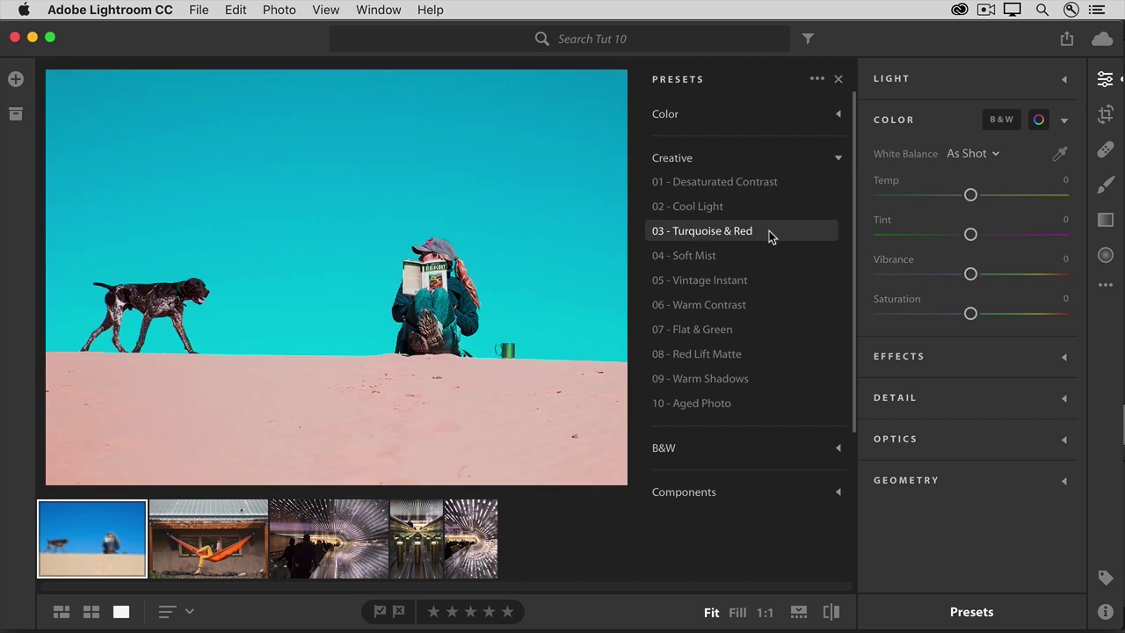
click(769, 230)
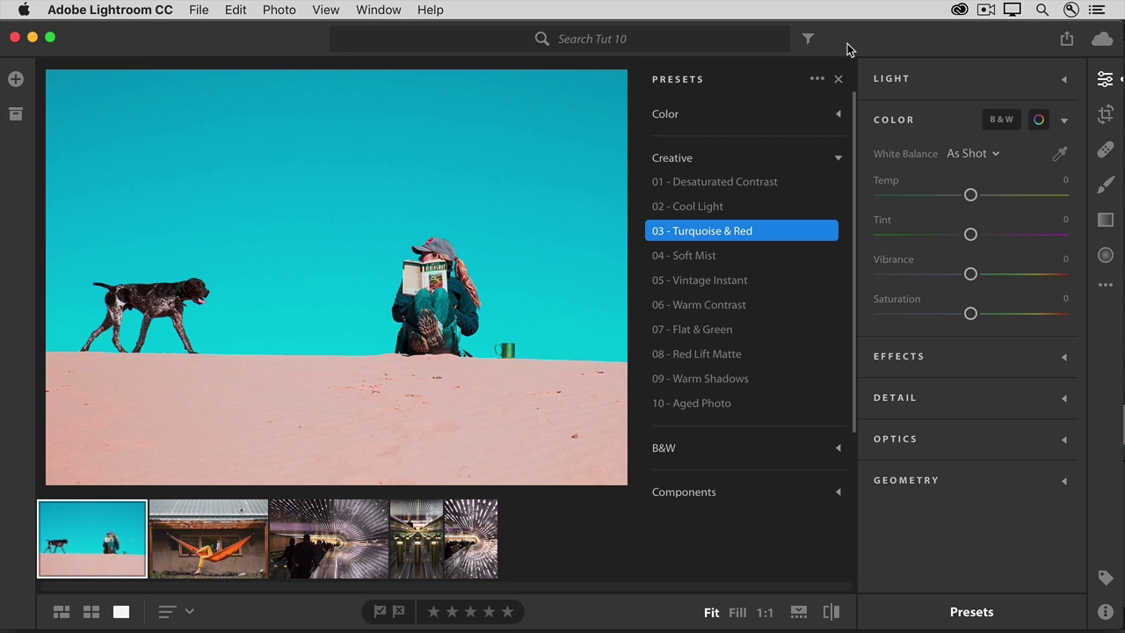
Step: Save the edited dog photo to disk as a JPEG at Small output size
click(1066, 48)
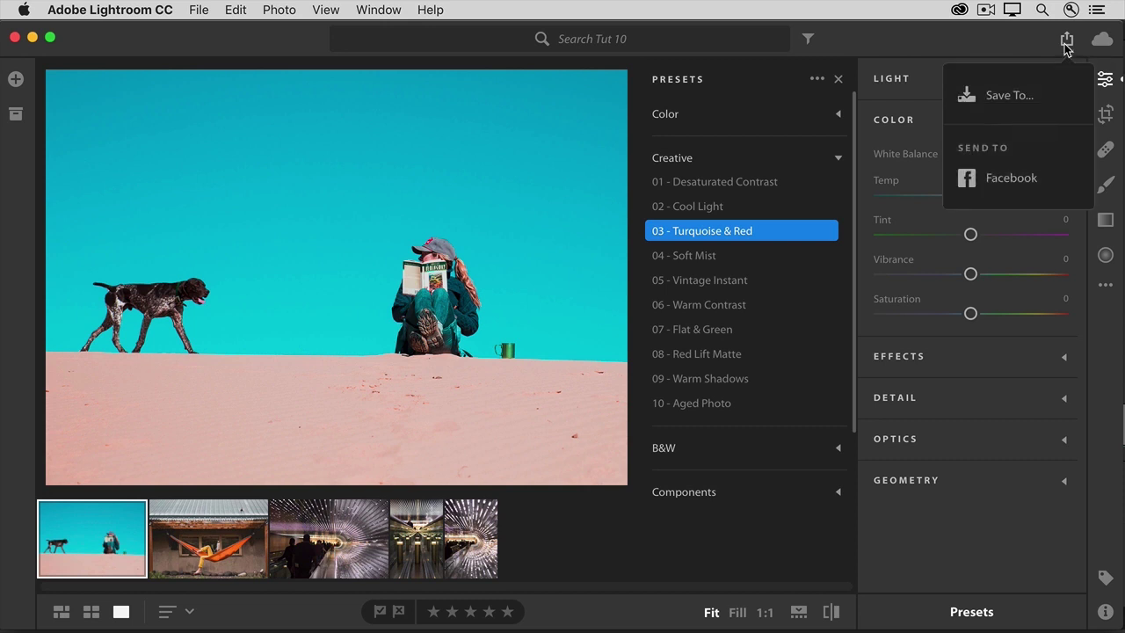
click(1030, 101)
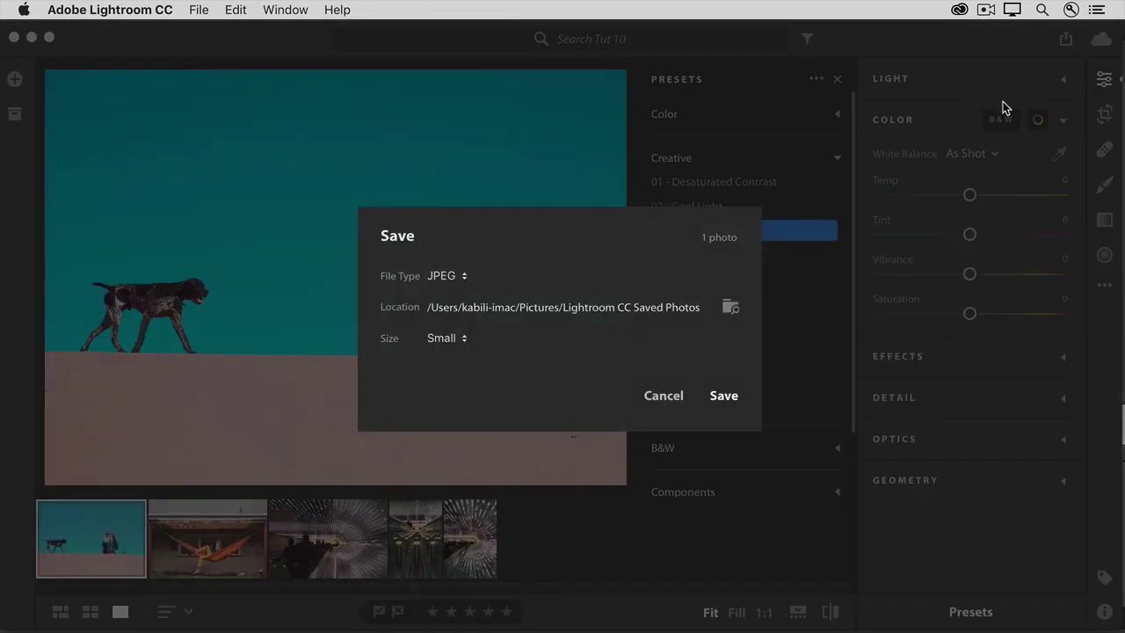
click(465, 283)
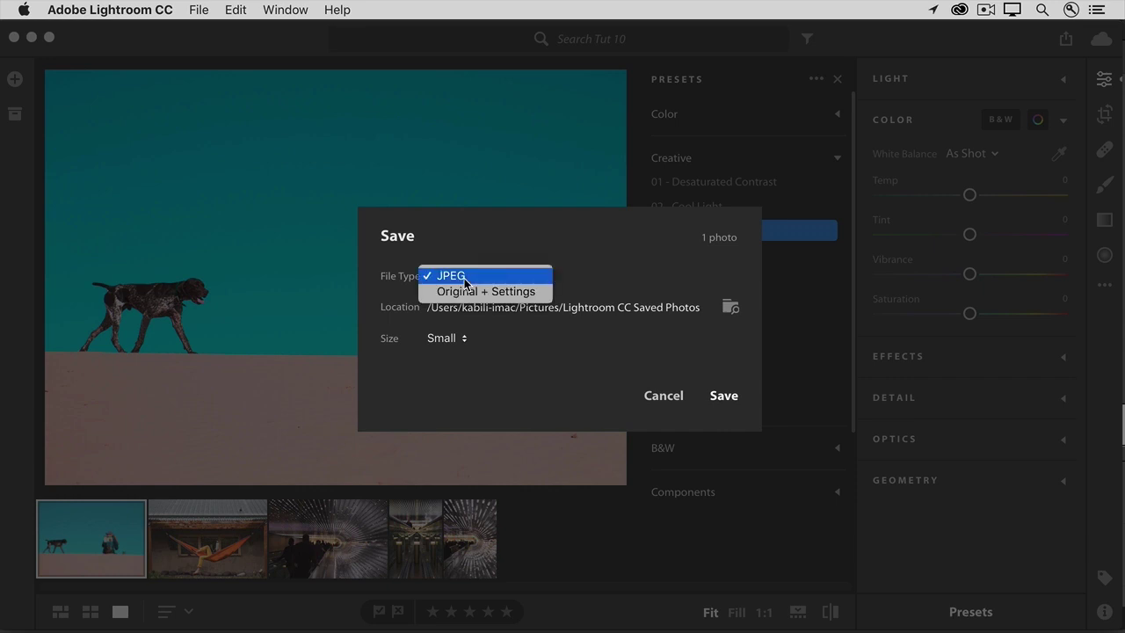
click(533, 277)
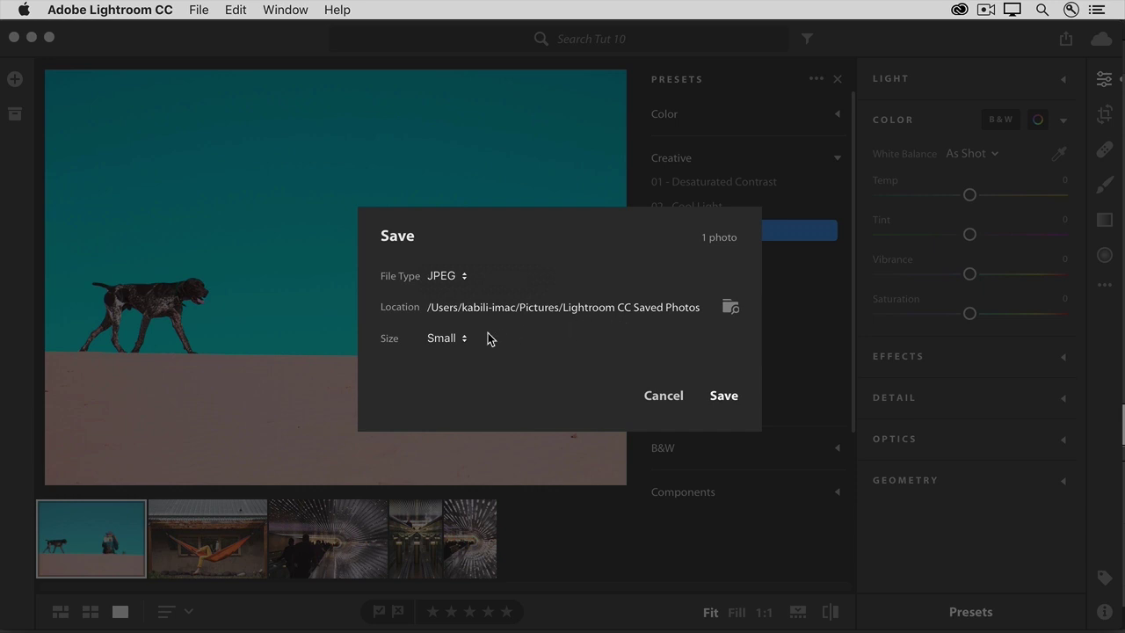
click(463, 342)
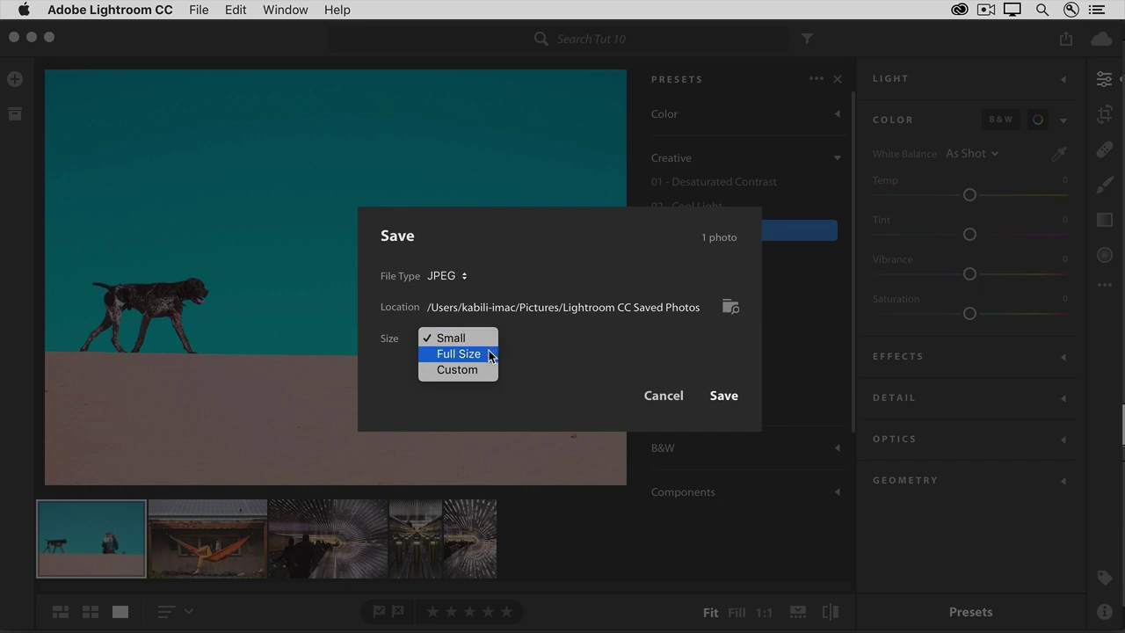
click(457, 369)
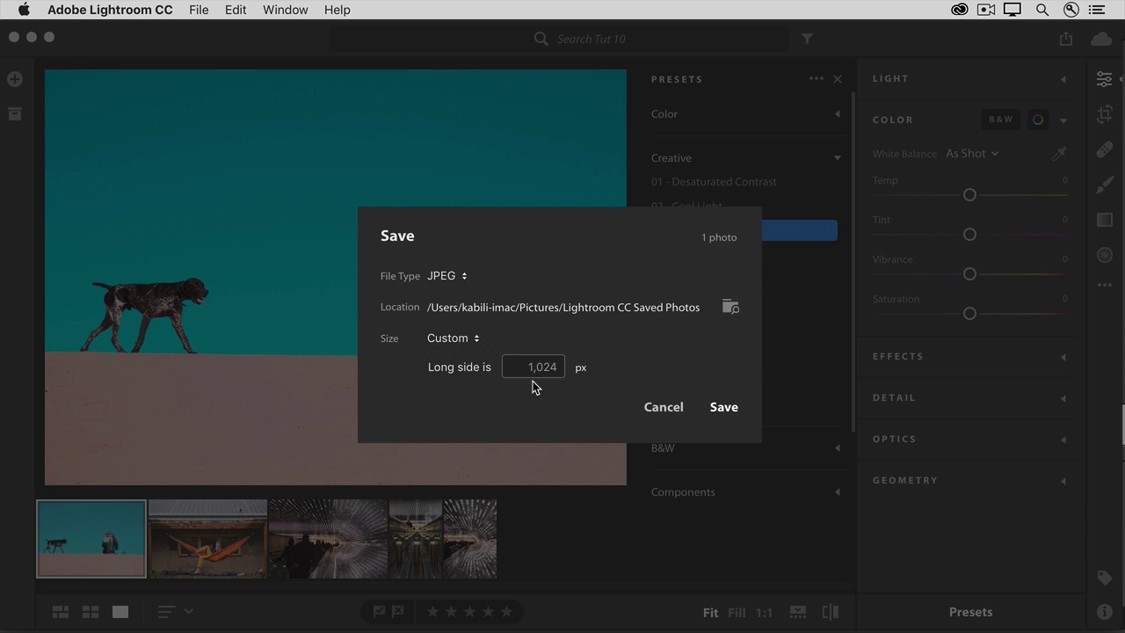
click(470, 337)
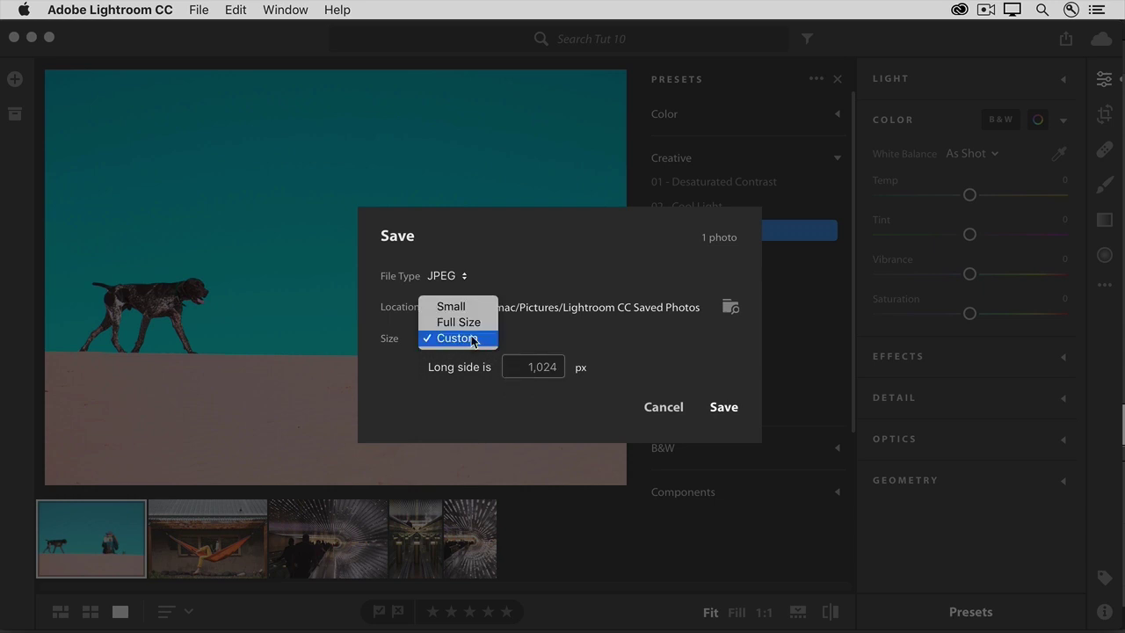
click(464, 308)
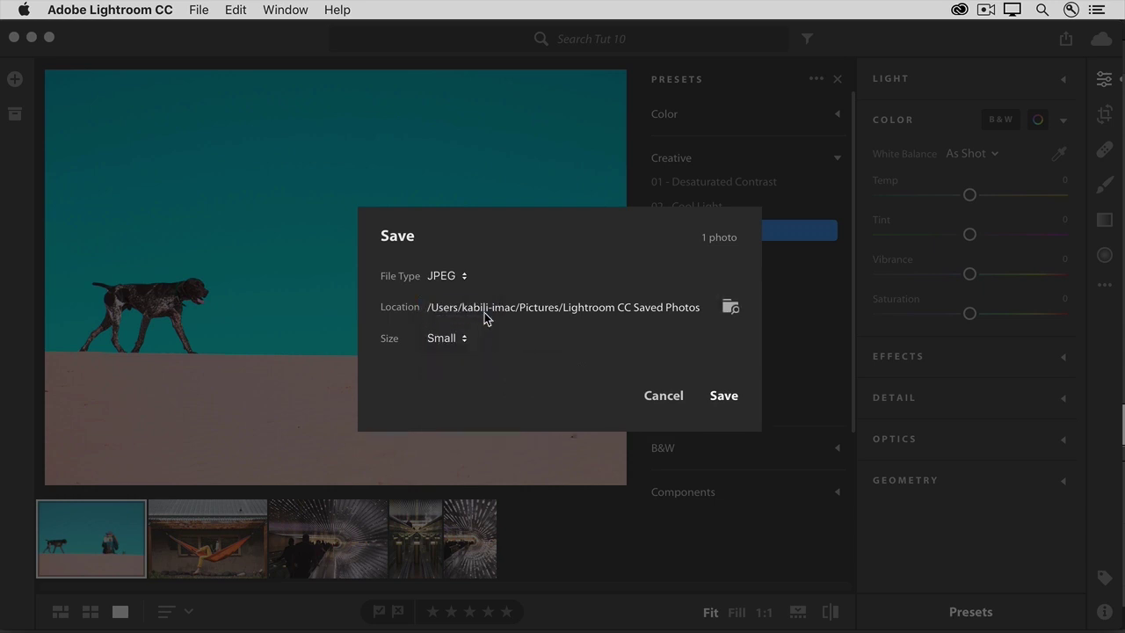
click(726, 397)
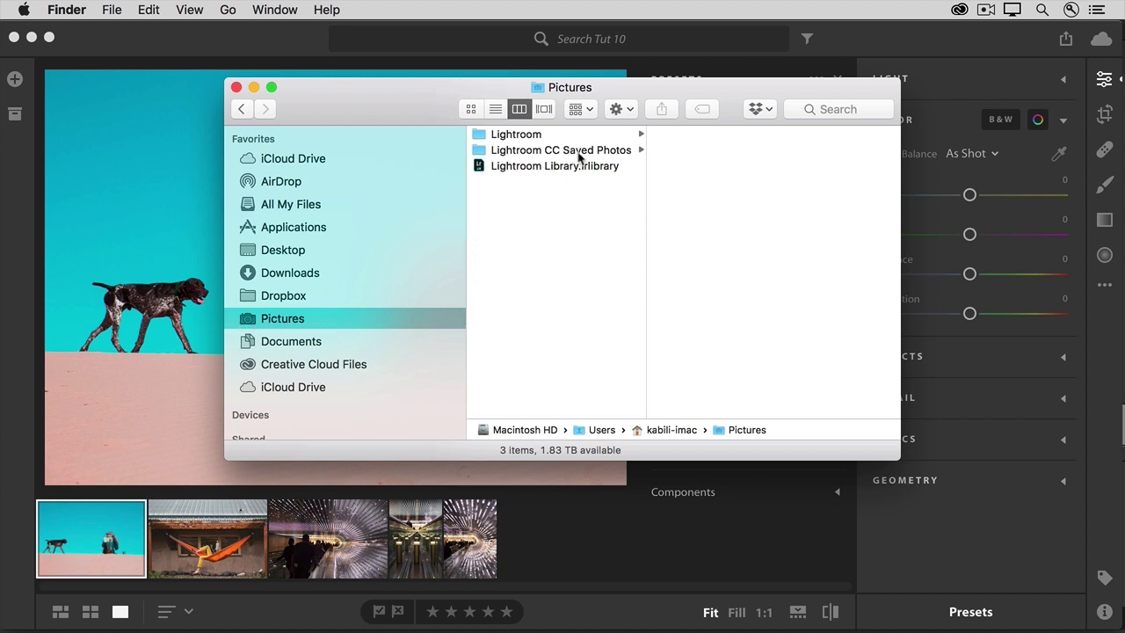
Step: Open the Lightroom CC Saved Photos folder and preview 7I9A0699.jpg (155 KB, 1024 × 731)
click(633, 155)
click(706, 136)
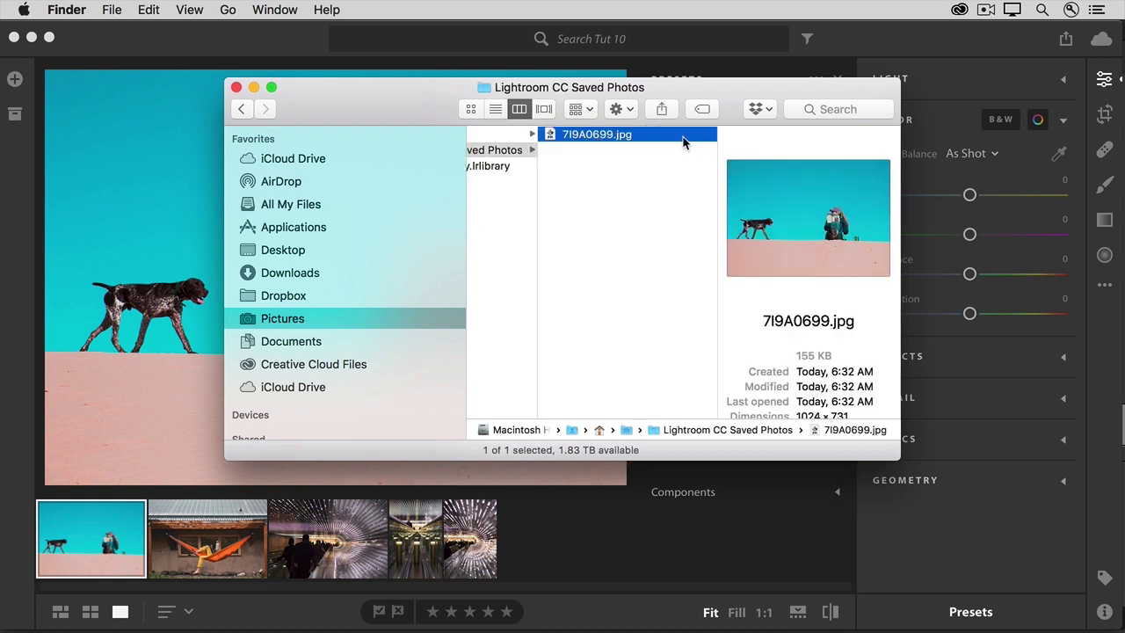